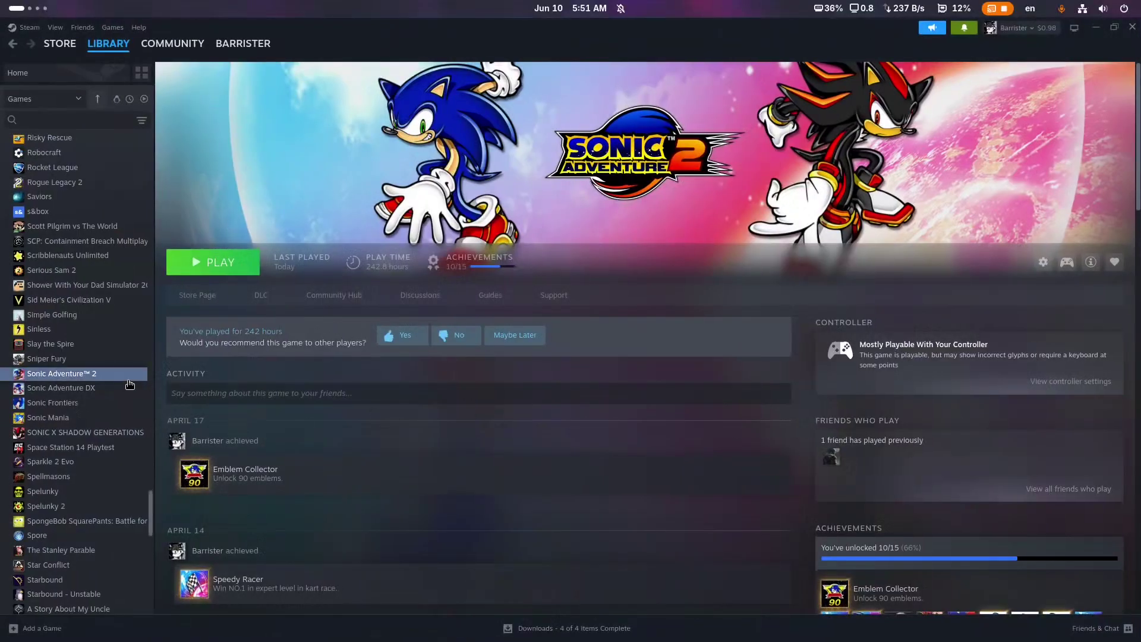
Confirm Proton 9.0-4 is forced in Sonic Adventure 2's compatibility properties, then launch the game
right_click(131, 379)
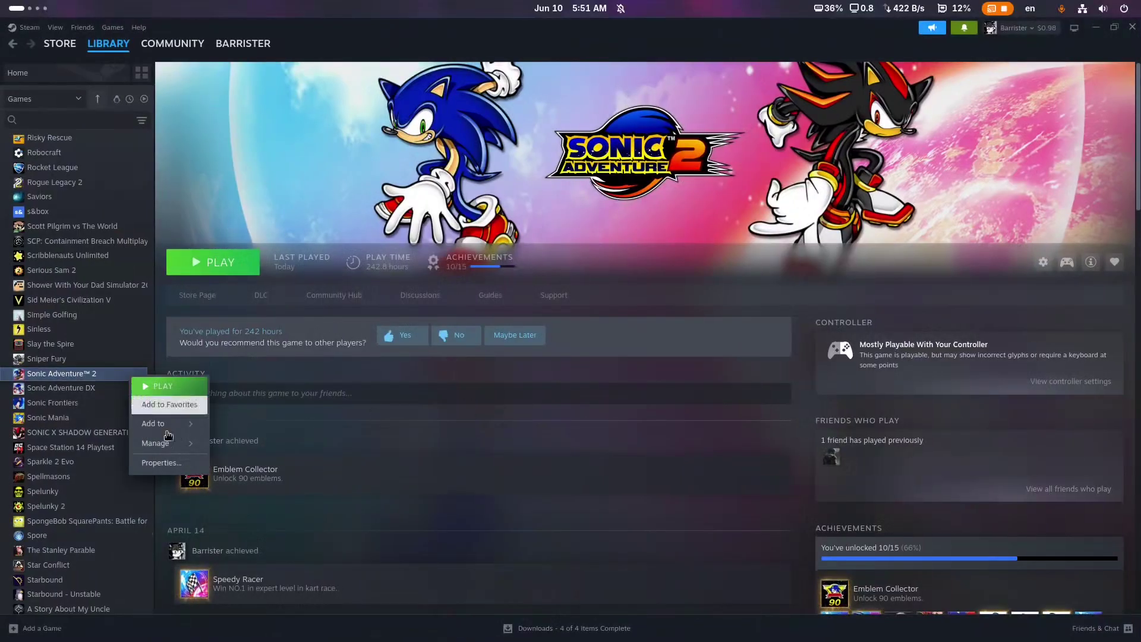
right_click(122, 378)
left_click(151, 475)
left_click(386, 250)
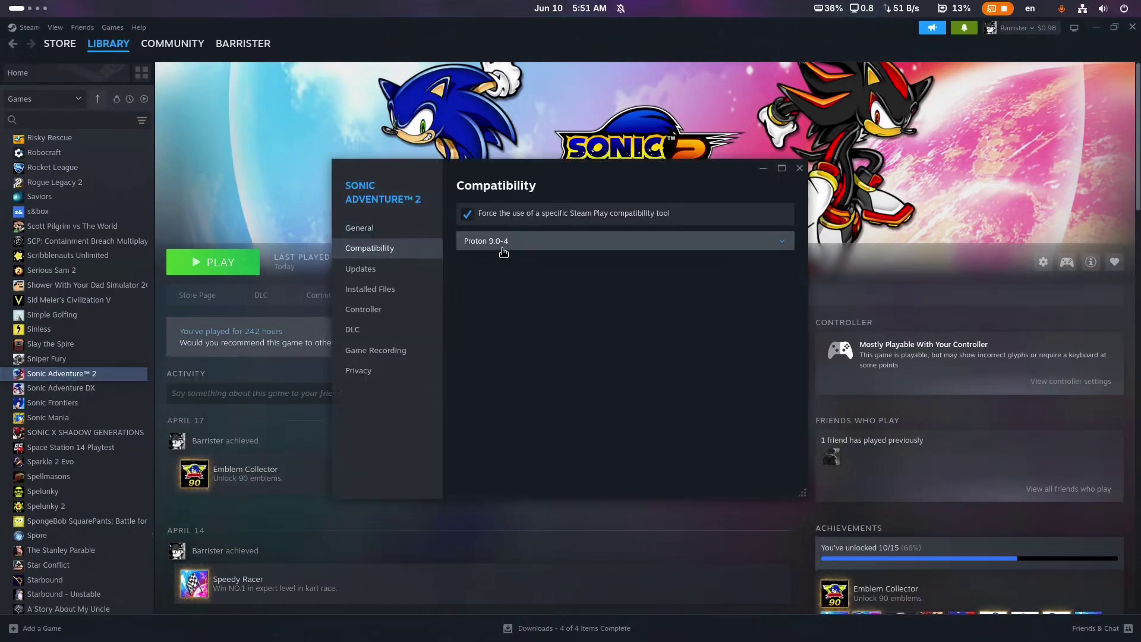
left_click(800, 168)
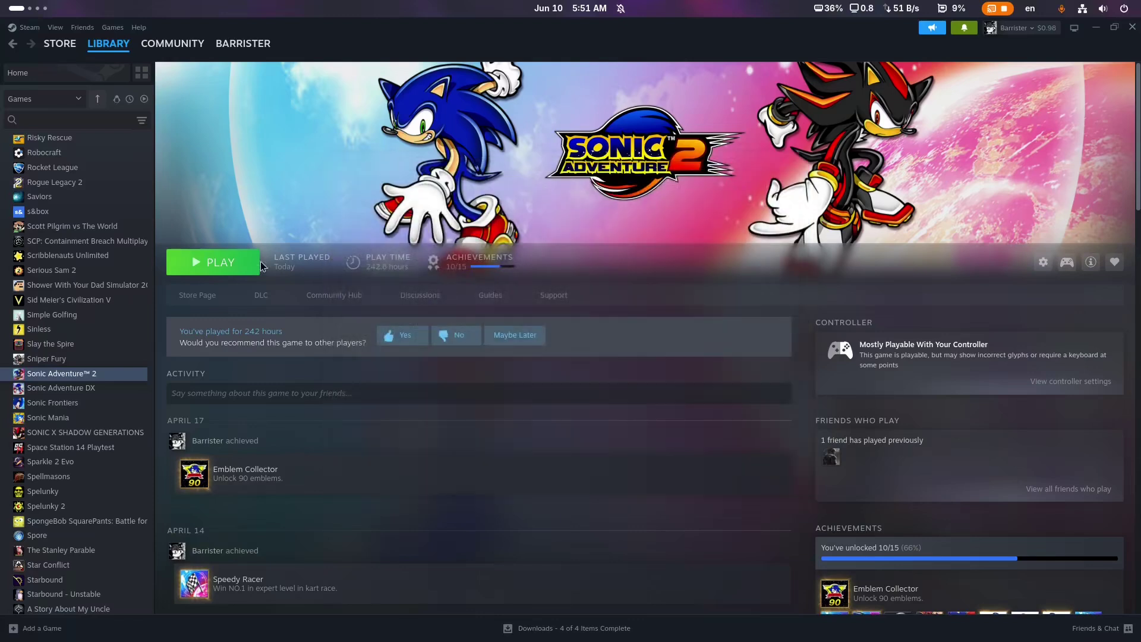
left_click(220, 265)
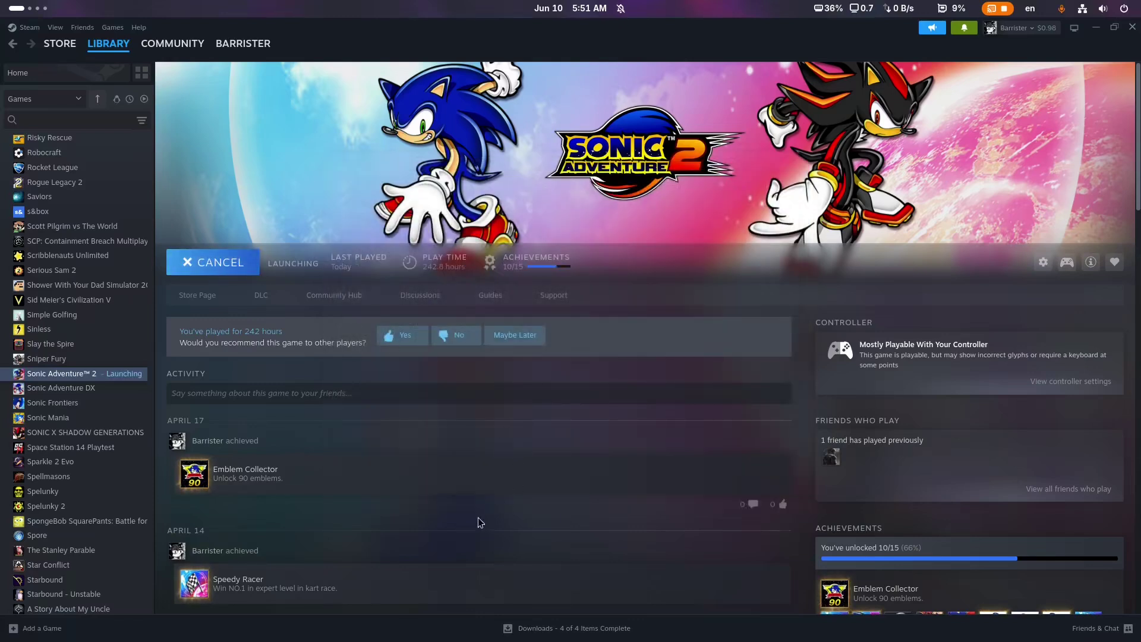
Run 'flatpak install flathub protontricks', pick option 2 (com.github.Matoking.protontricks) and confirm installation
key("super+Page_Down")
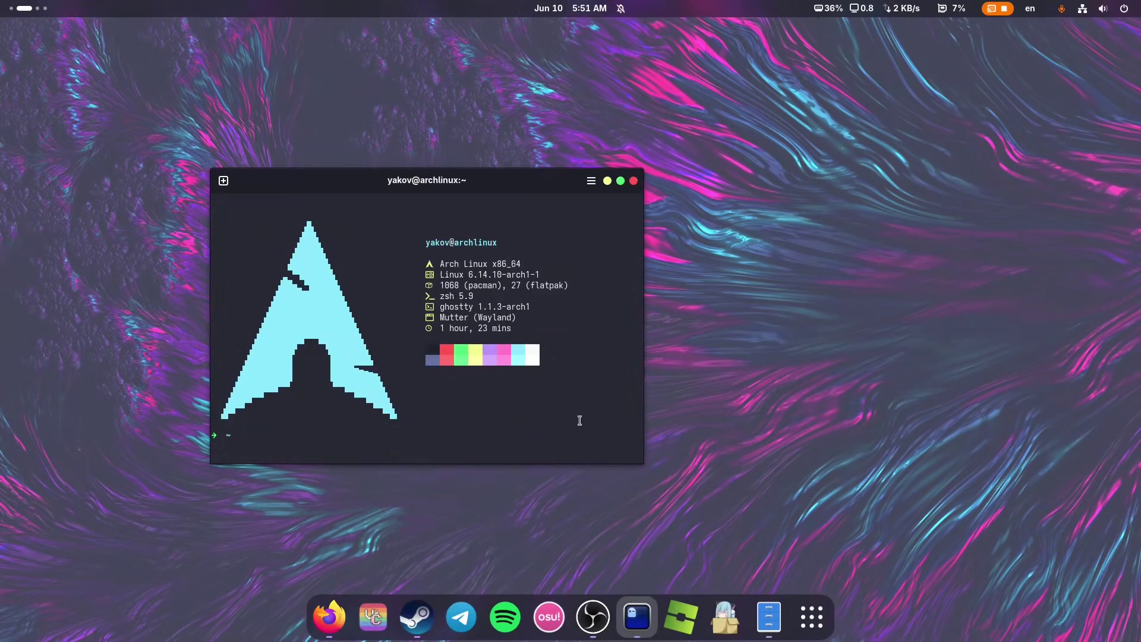
type("flatpak install")
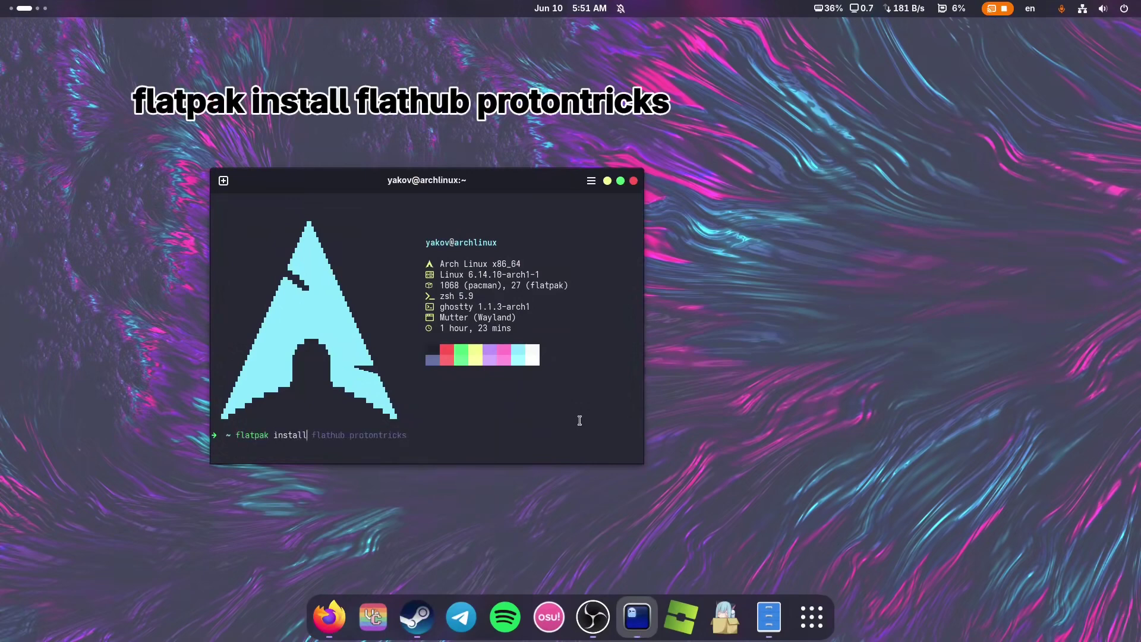
key("Right")
key("Return")
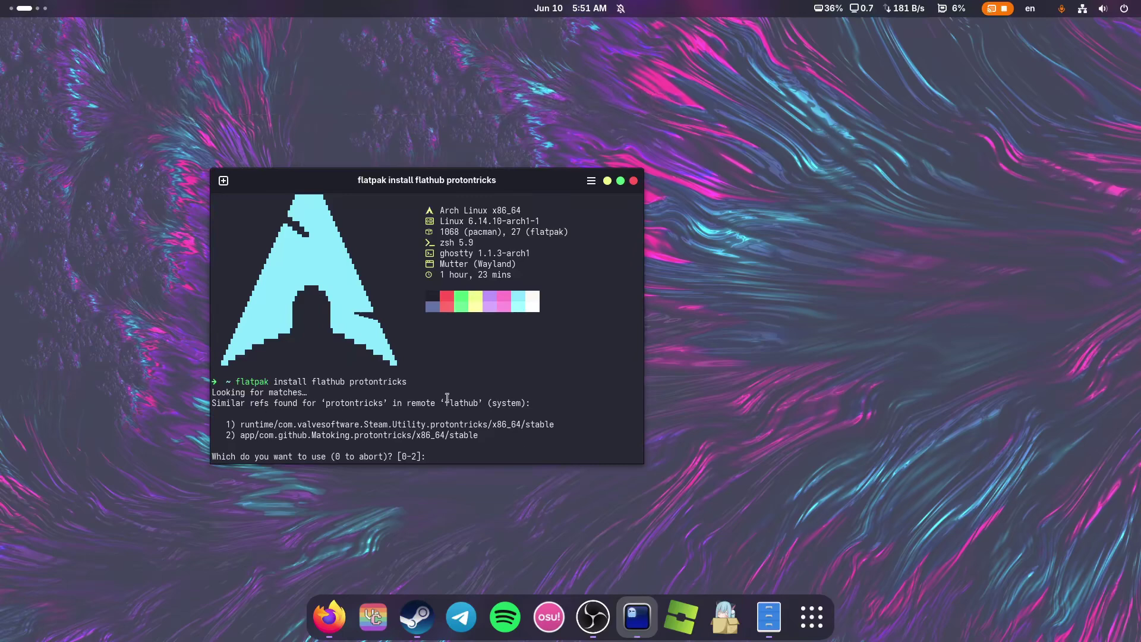
type("2")
key("Return")
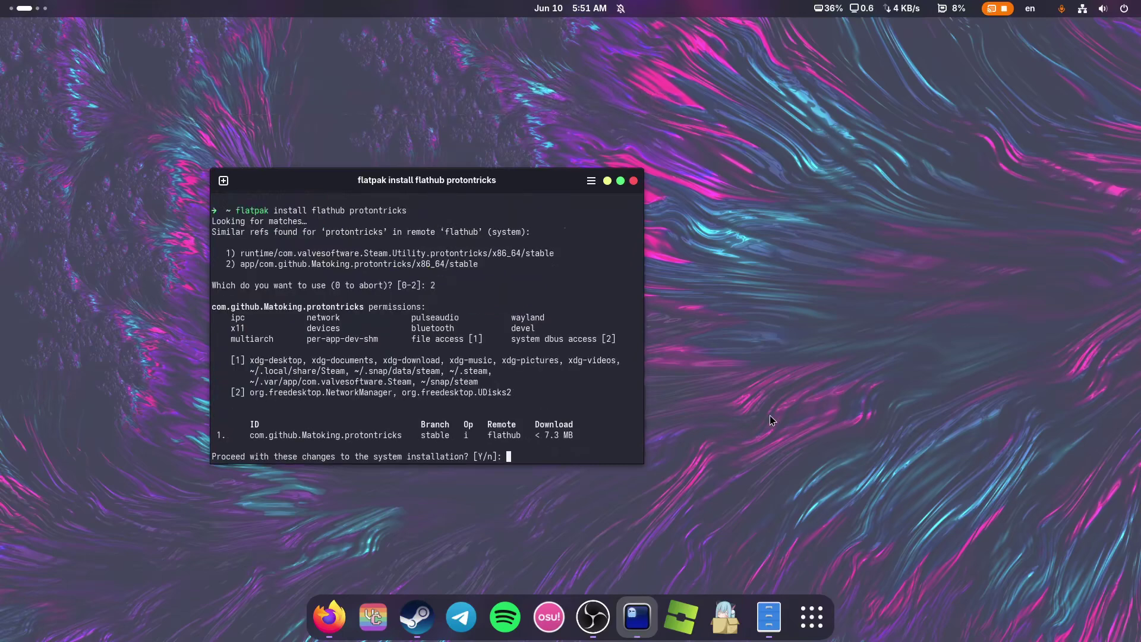
key("Return")
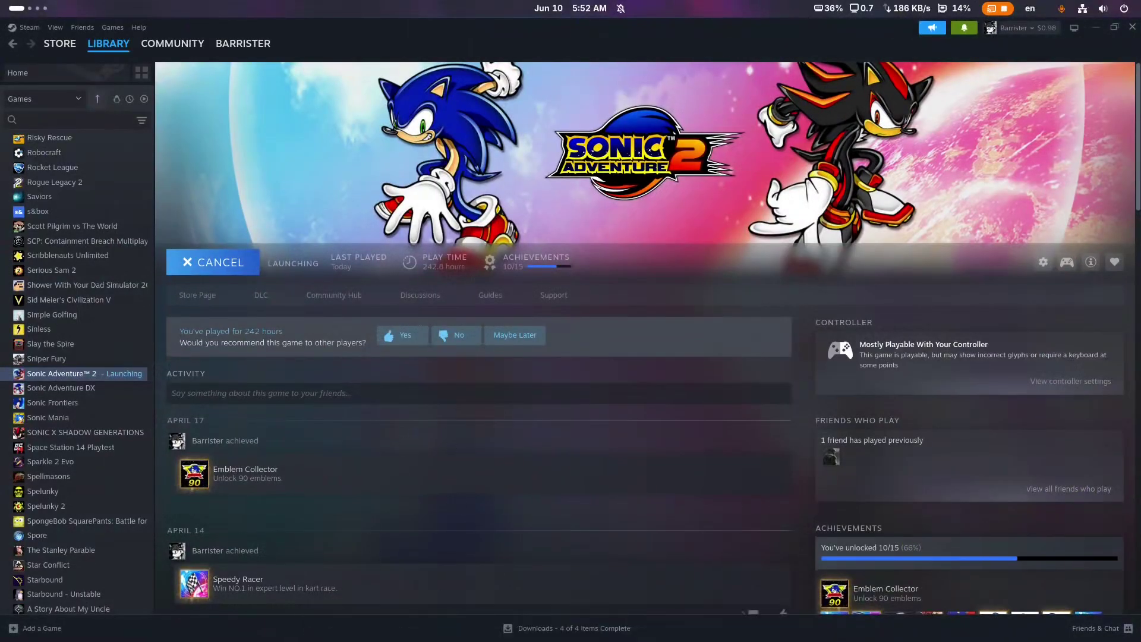
Start downloading the .NET Desktop Runtime 8.0 installer from the SA-Mod-Manager GitHub page
left_click(324, 618)
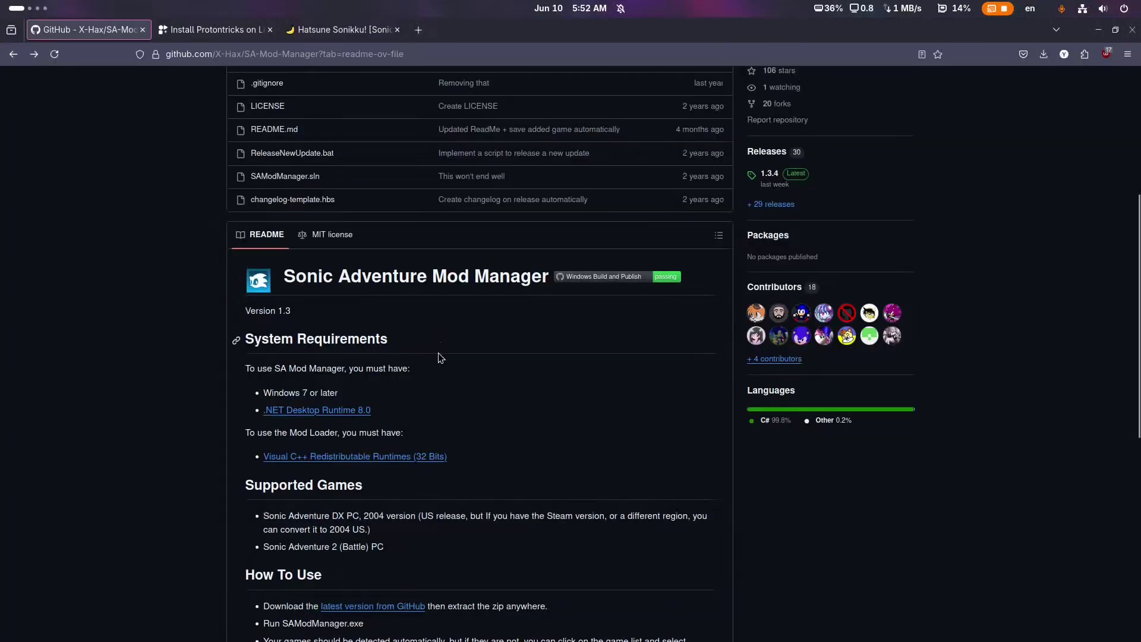
middle_click(348, 413)
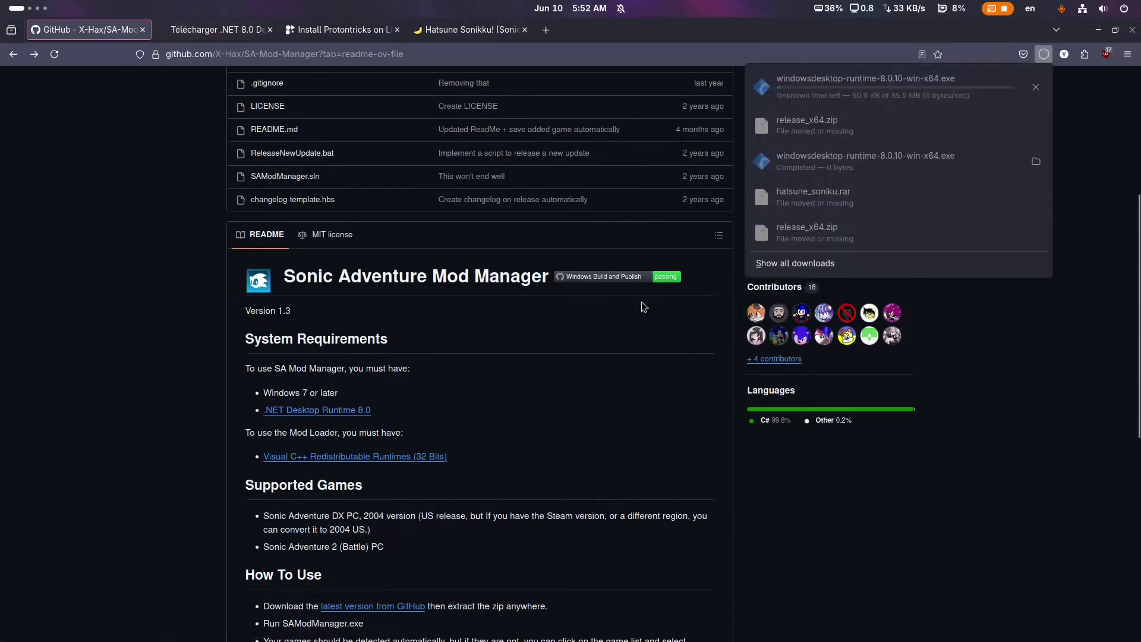
left_click(641, 307)
middle_click(214, 29)
Download release_x64.zip from the SA Mod Manager 1.3.4 release and return to the repository
scroll(767, 291, "up", 2)
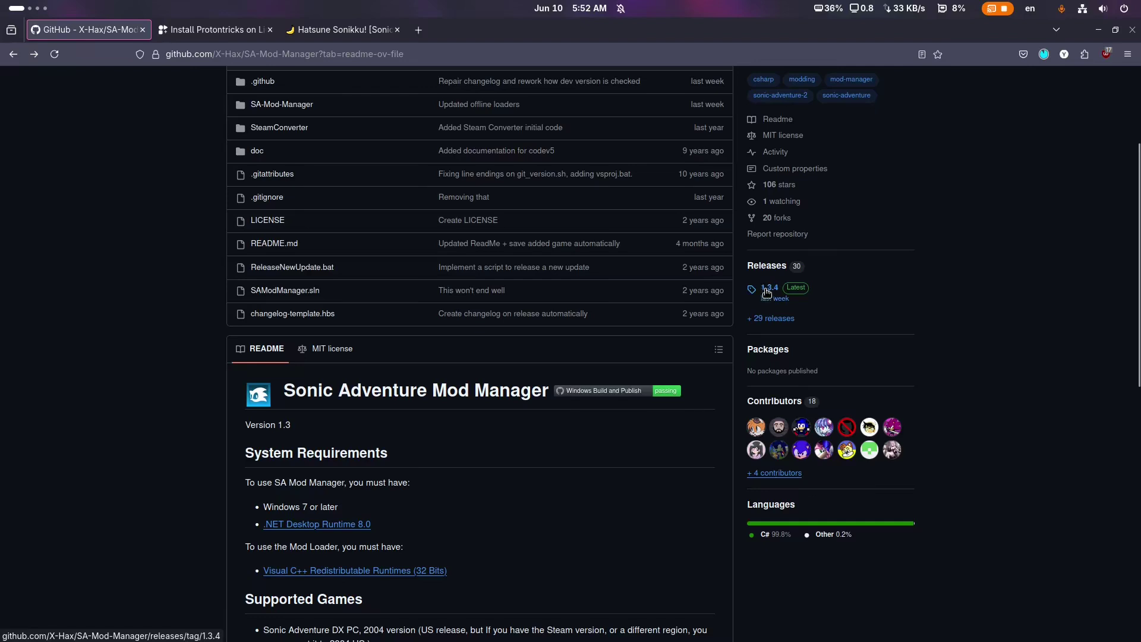
left_click(767, 290)
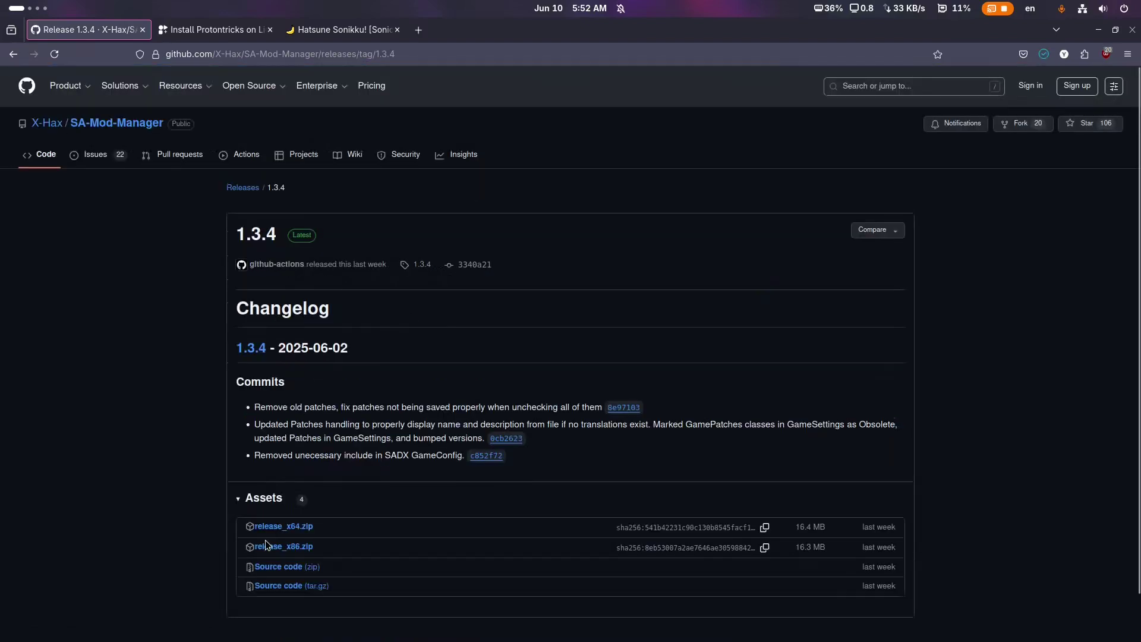
left_click(280, 529)
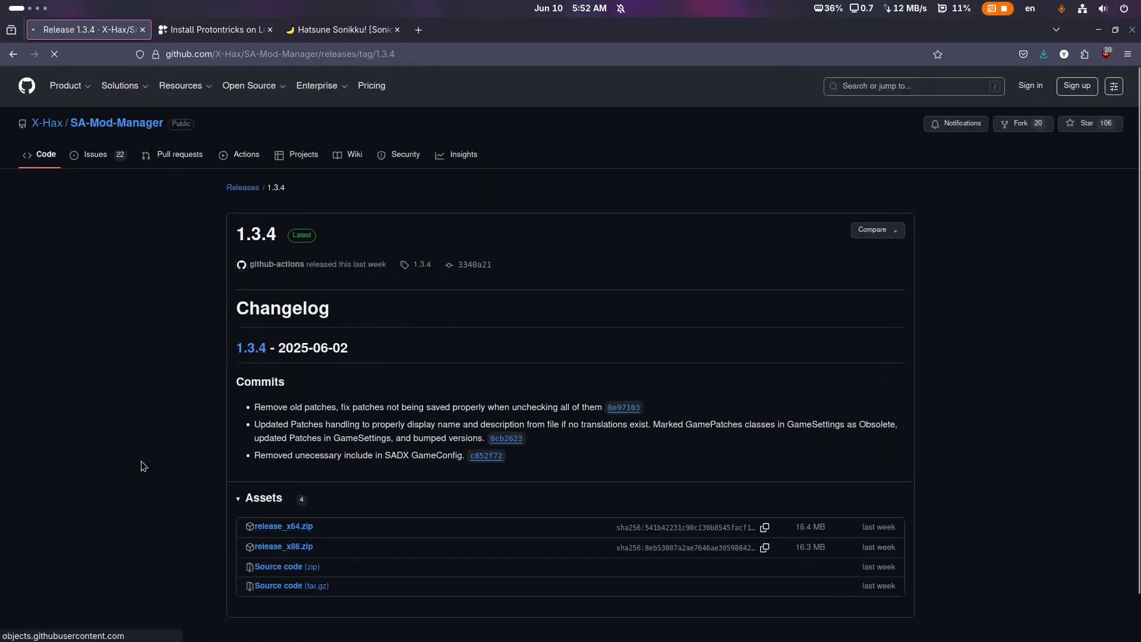
key("alt+Left")
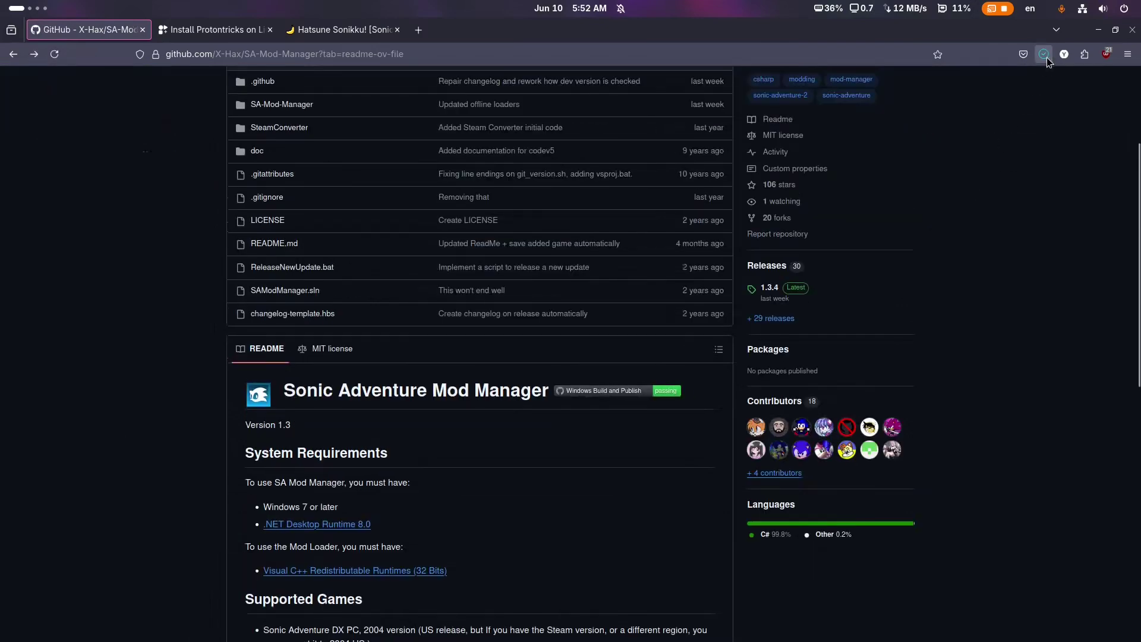
Extract release_x64.zip and copy SAModManager.exe directly into the Downloads folder
left_click(1044, 55)
left_click(1045, 89)
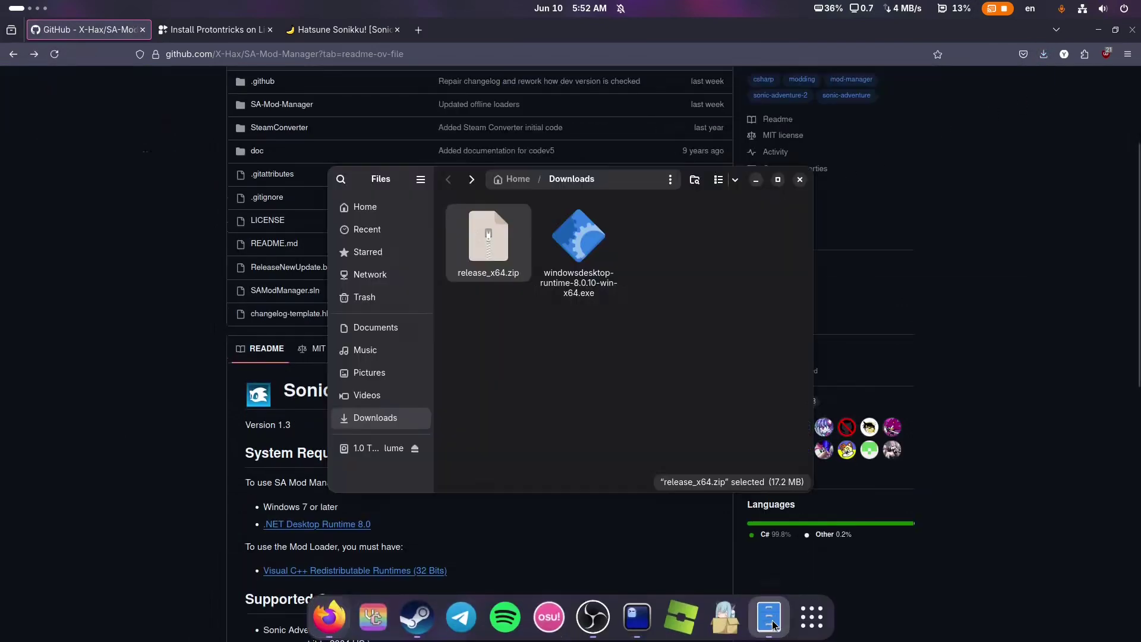
double_click(509, 276)
double_click(509, 261)
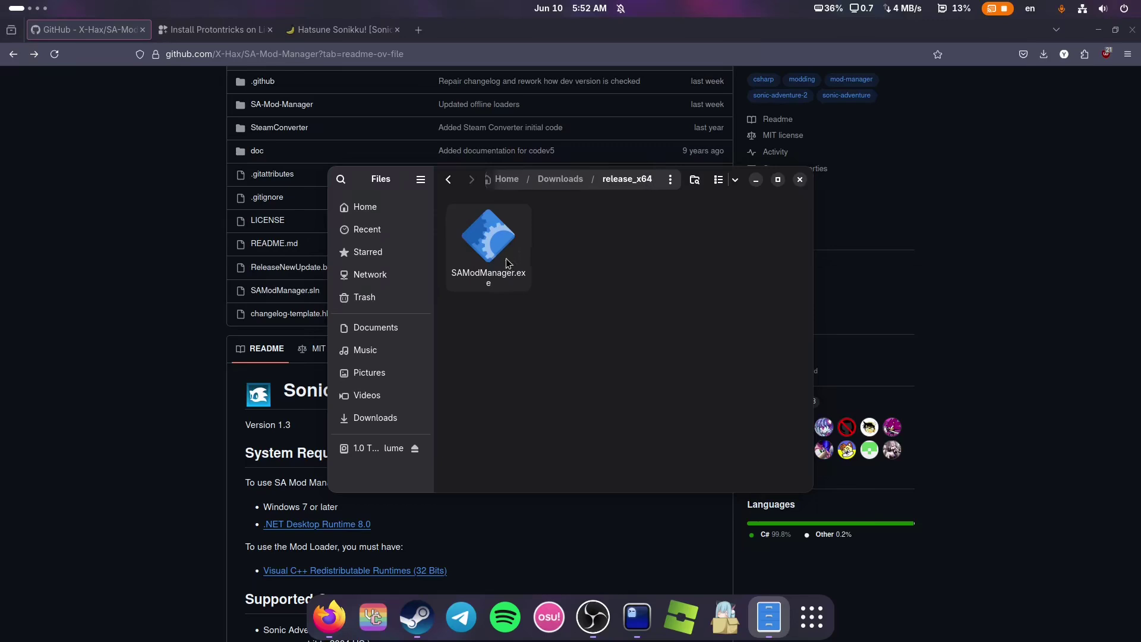
key("ctrl+c")
key("alt+Left")
key("ctrl+v")
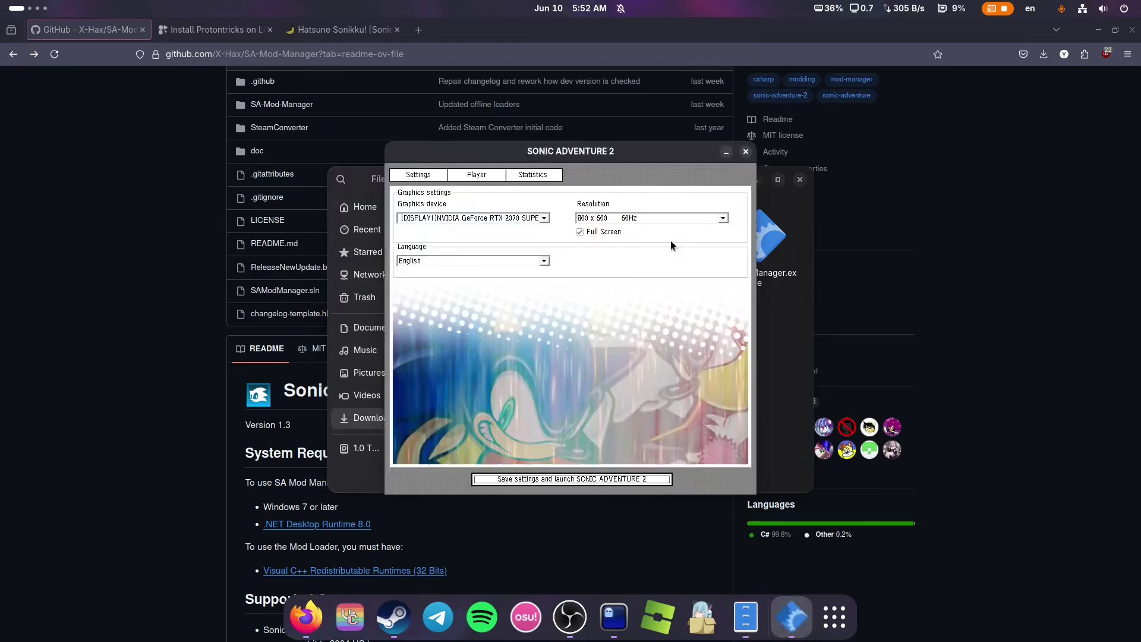
Run the Windows Desktop Runtime installer through Protontricks in the Sonic Adventure 2 Wine prefix
left_click(784, 380)
left_click(670, 250)
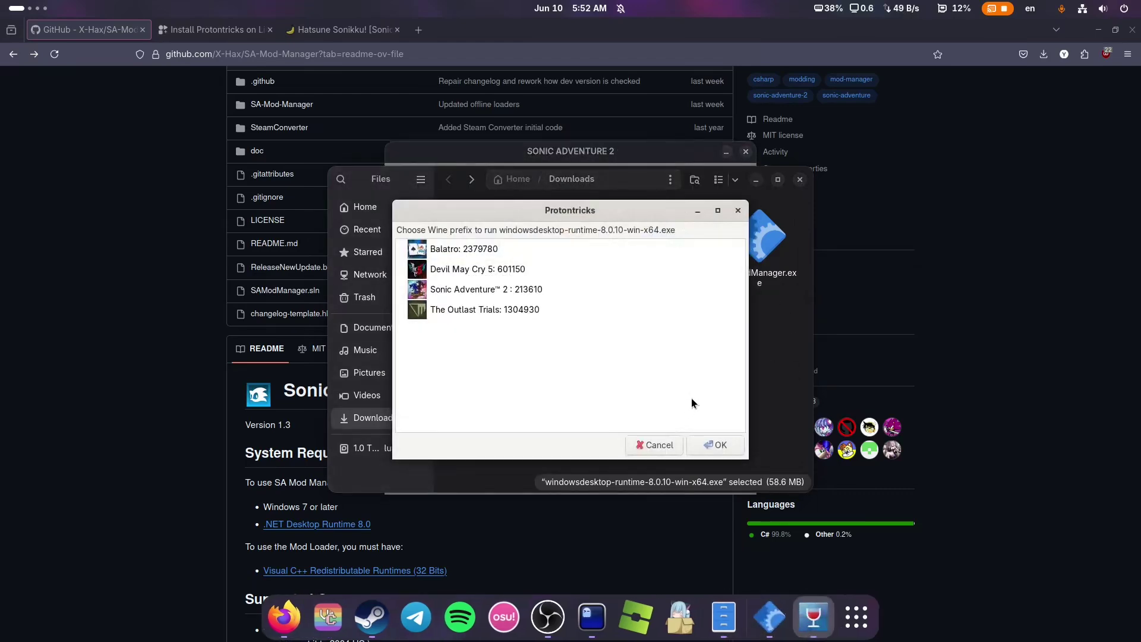
left_click(467, 290)
left_click(719, 446)
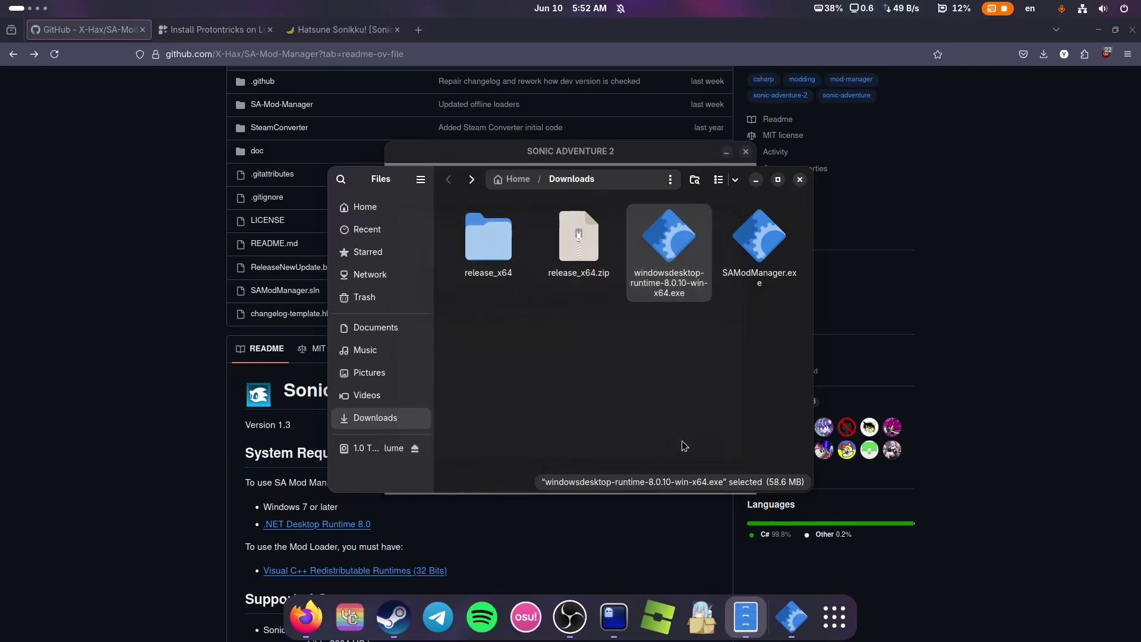
Set Player 1's controller to Gamepad in the launcher, then save settings and launch
left_click_drag(577, 156, 492, 191)
left_click(392, 209)
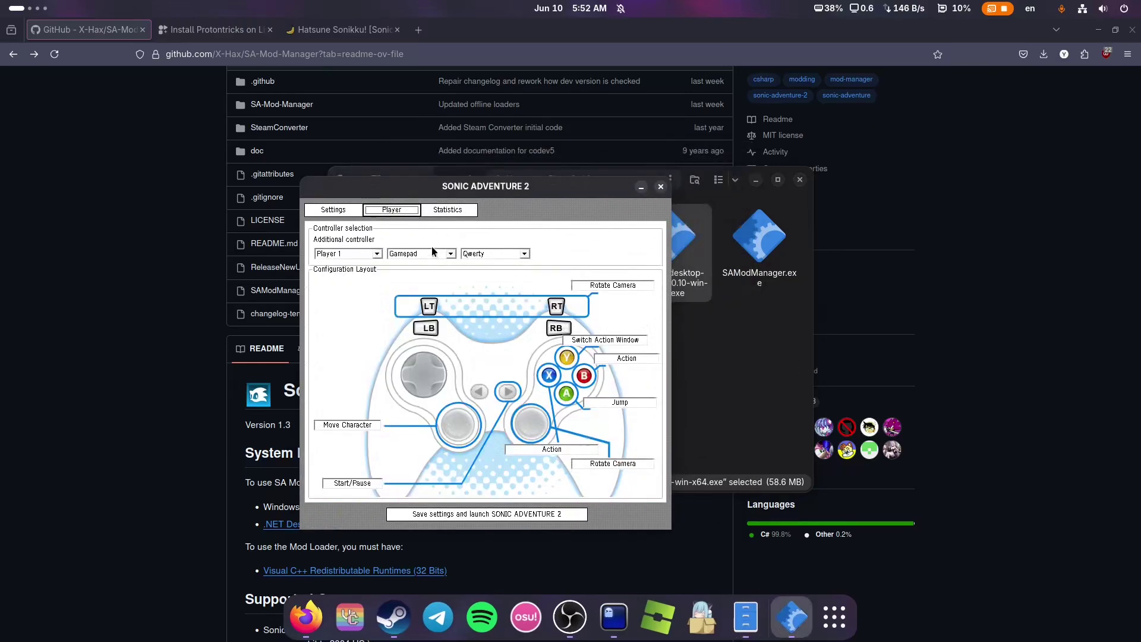
left_click(451, 254)
left_click(434, 275)
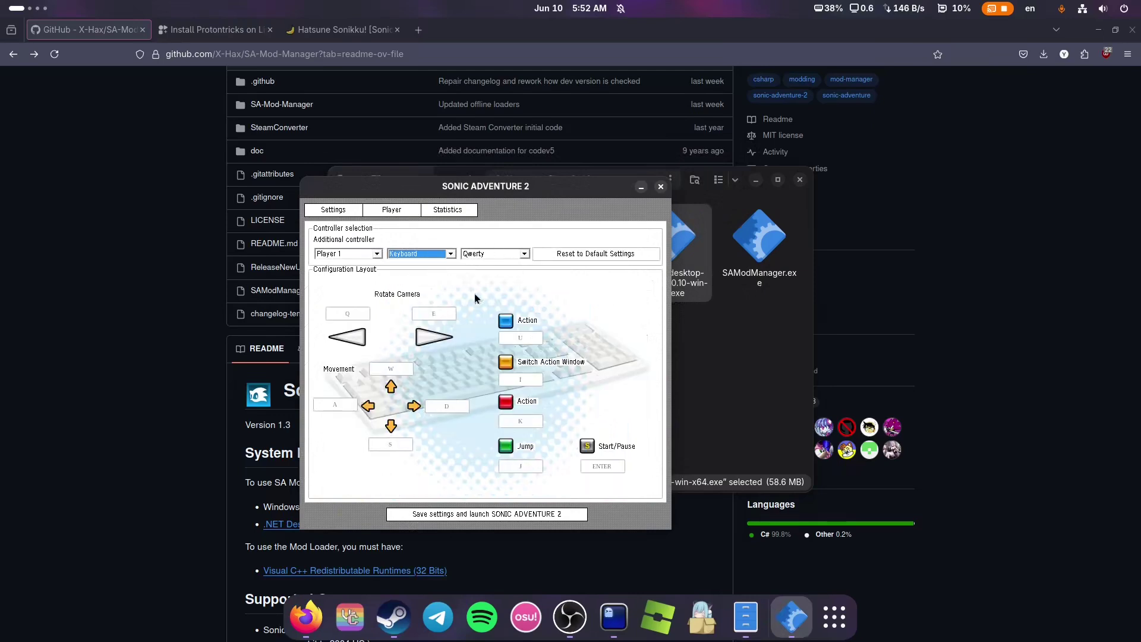
left_click(451, 254)
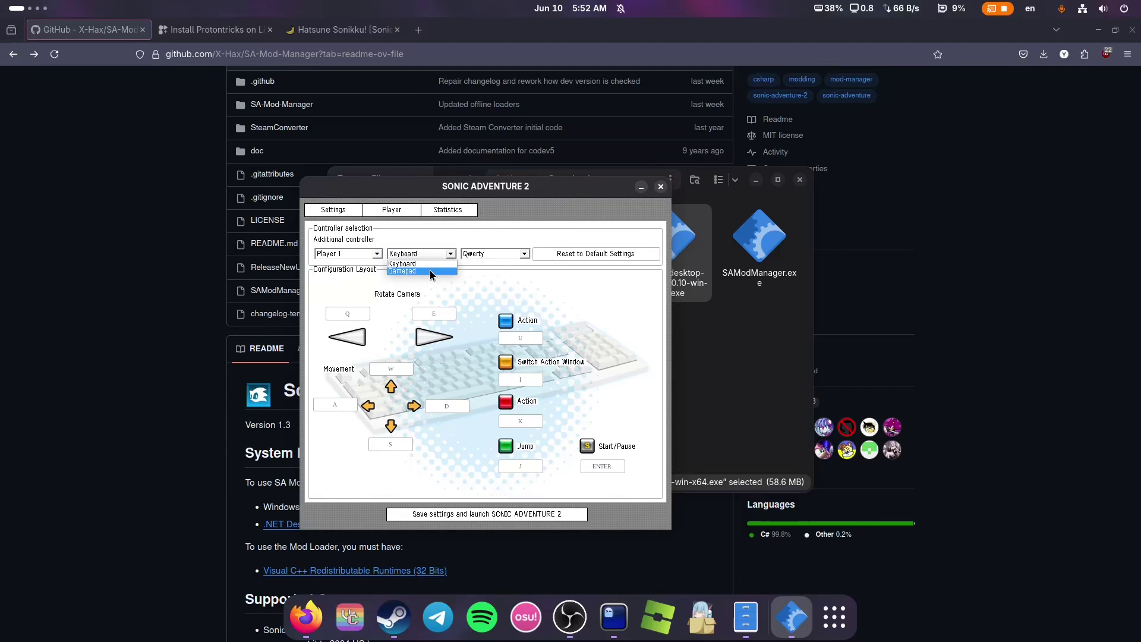
left_click(431, 272)
left_click(487, 514)
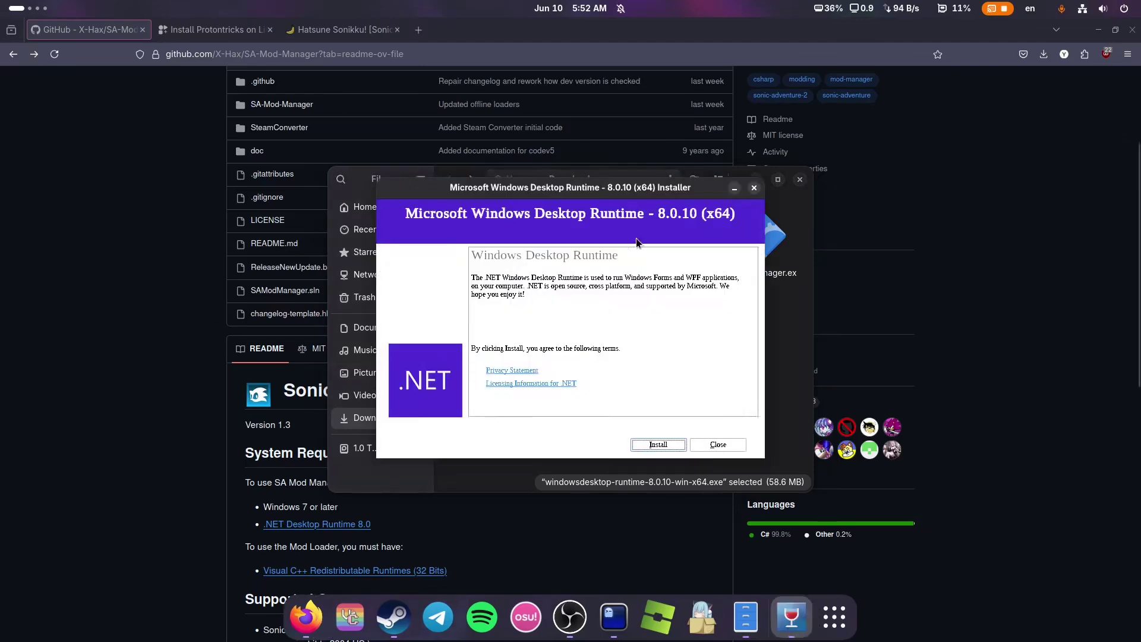
Install Windows Desktop Runtime 8.0.10, close the installer, and select SAModManager.exe in Downloads
left_click(653, 420)
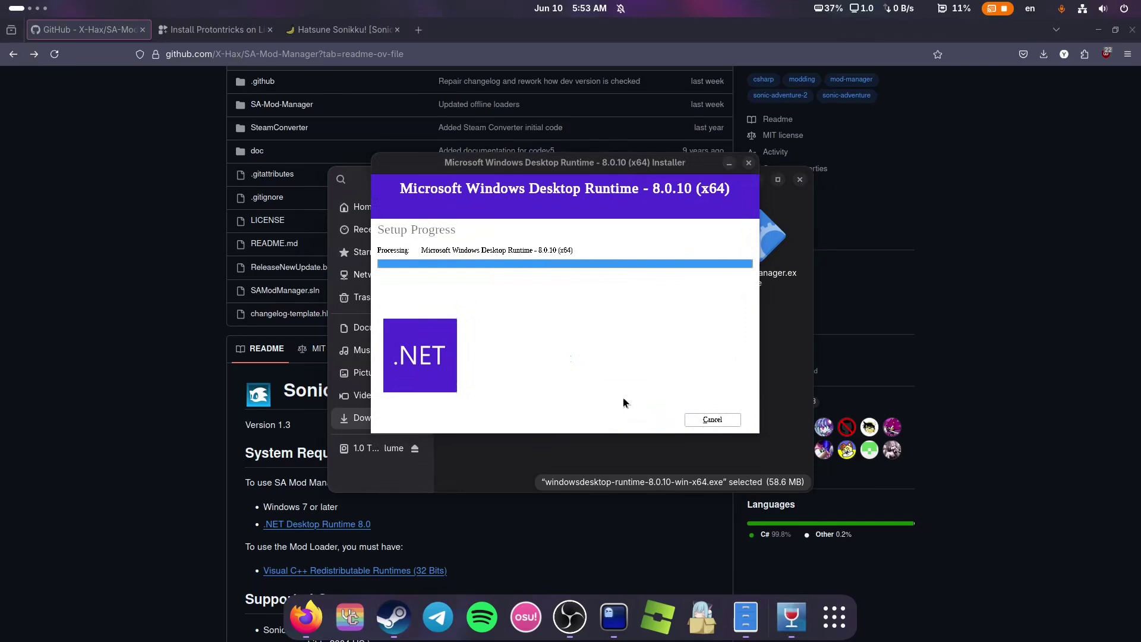
left_click(705, 419)
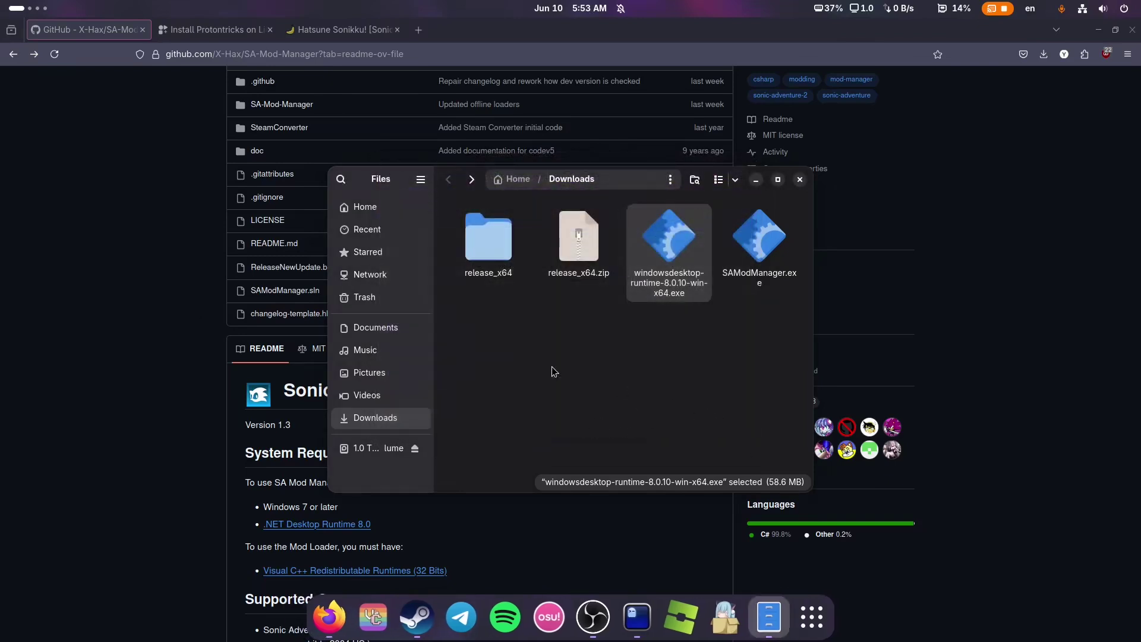
left_click(752, 293)
Browse Sonic Adventure 2's local game files from the Steam library via Manage
left_click(417, 617)
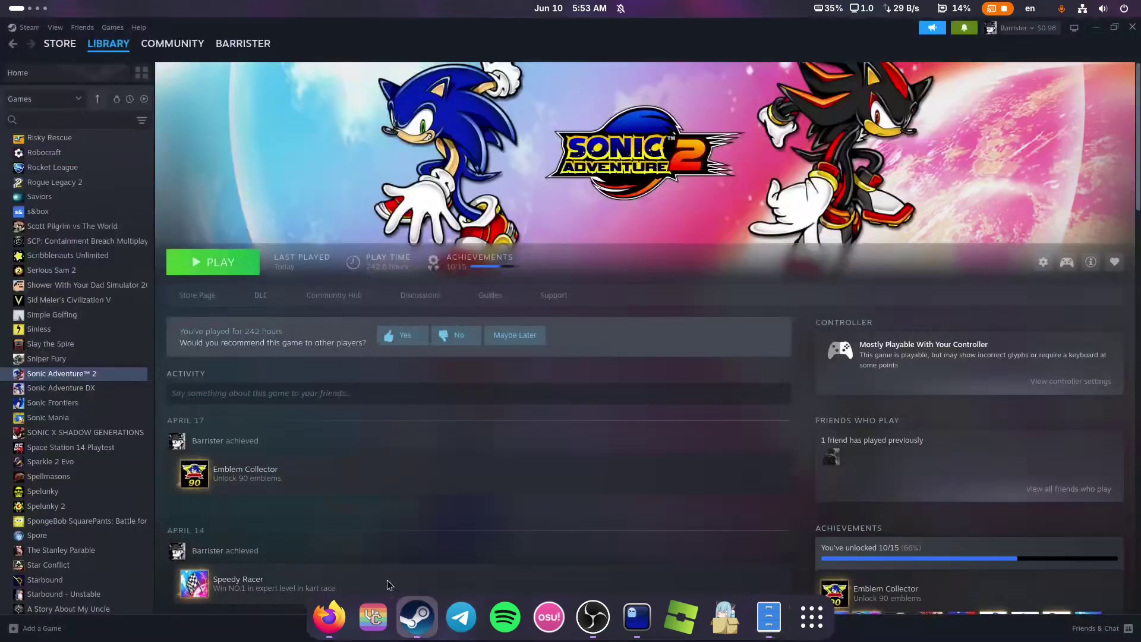
right_click(94, 375)
mouse_move(148, 440)
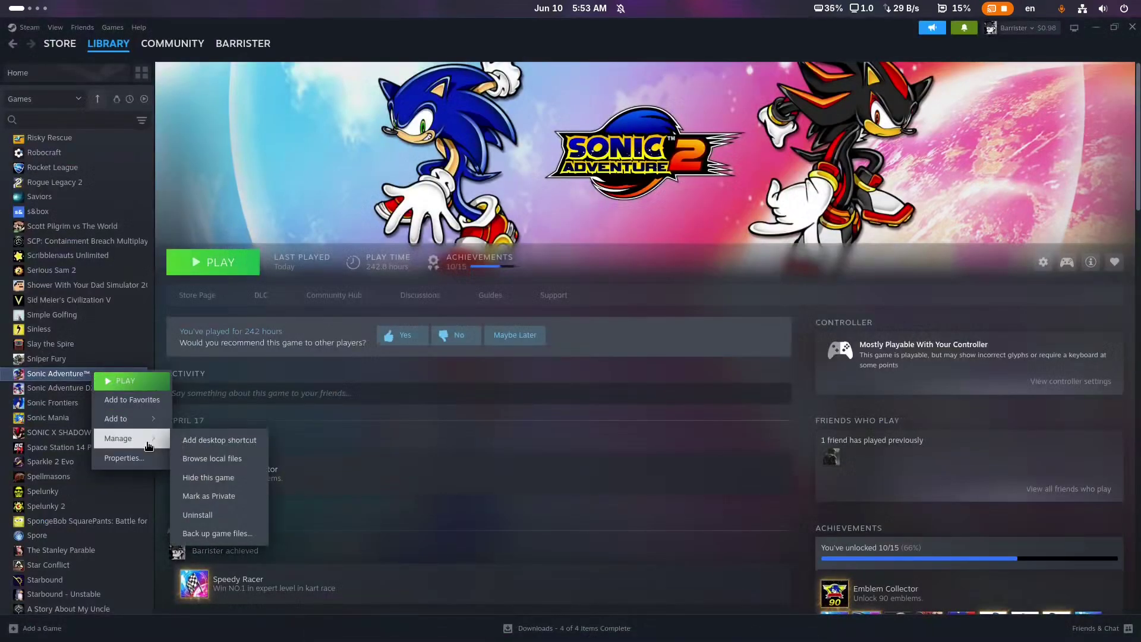
left_click(254, 461)
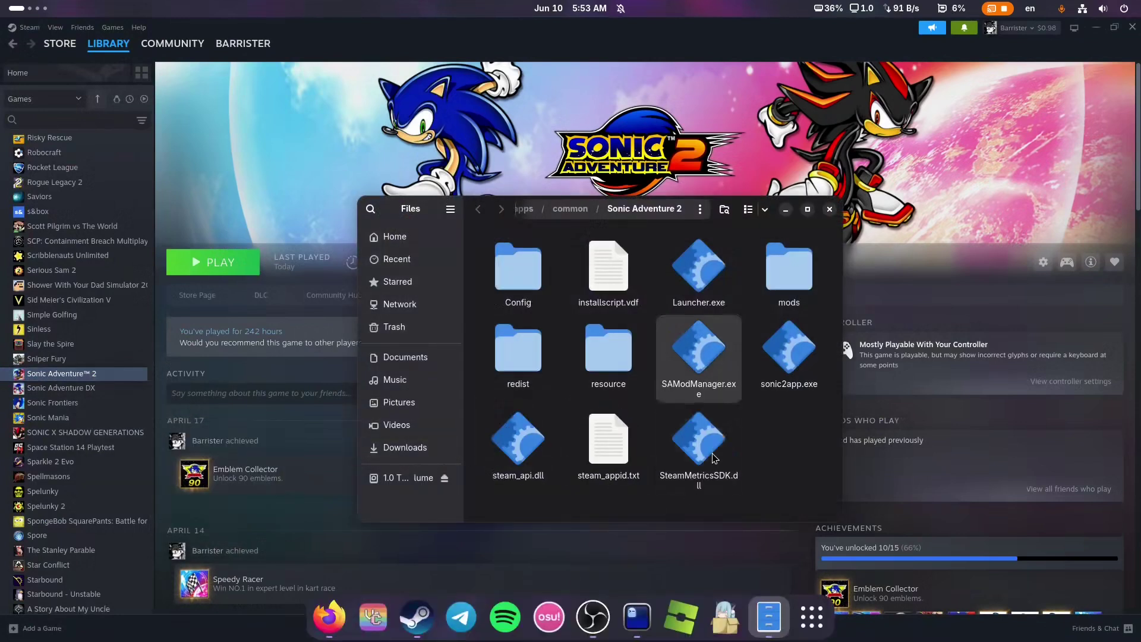
Make a Launcher (Copy).exe backup and move the original Launcher.exe to the trash
left_click(701, 356)
left_click(712, 302)
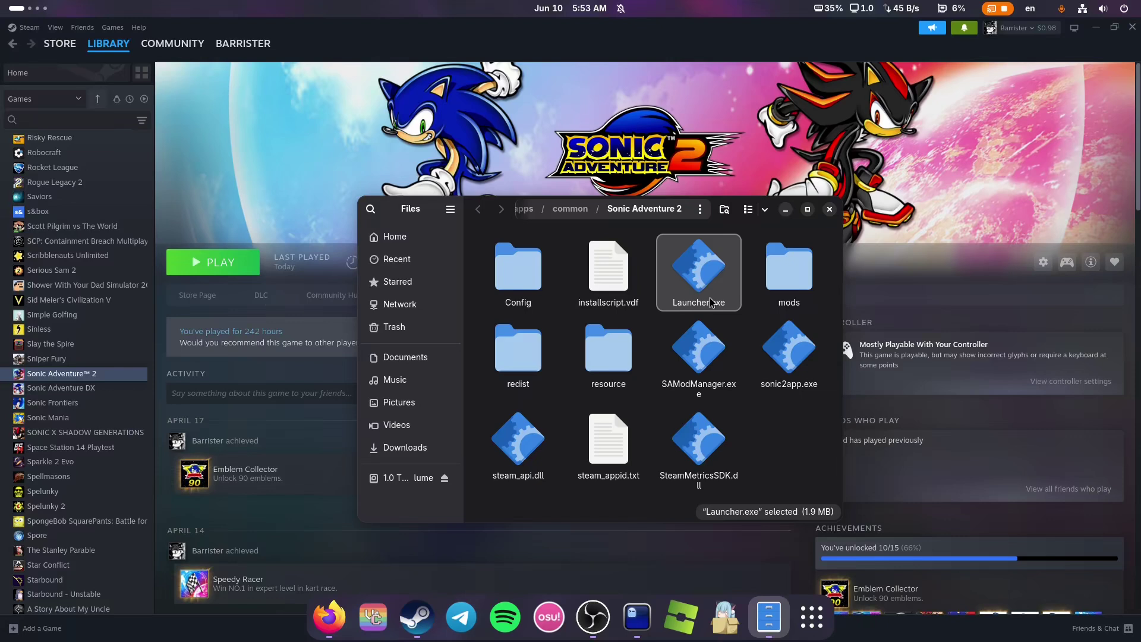
key("ctrl+c")
key("ctrl+v")
left_click(701, 279)
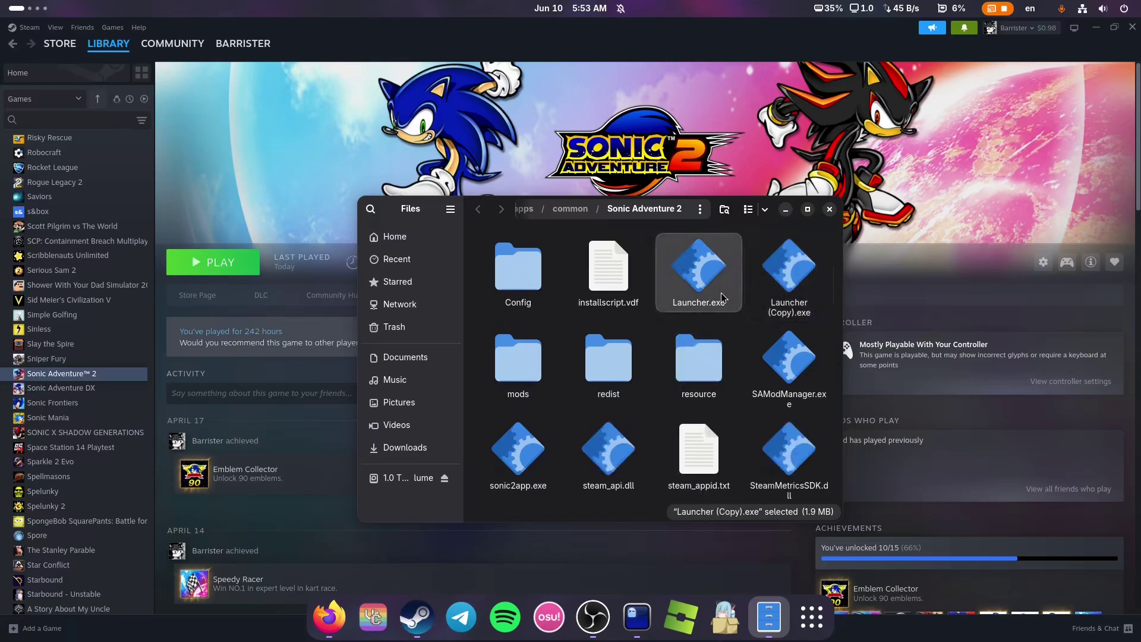
key("Delete")
Rename SAModManager.exe to Launcher.exe, close the folder, and launch Sonic Adventure 2 from Steam
left_click(715, 381)
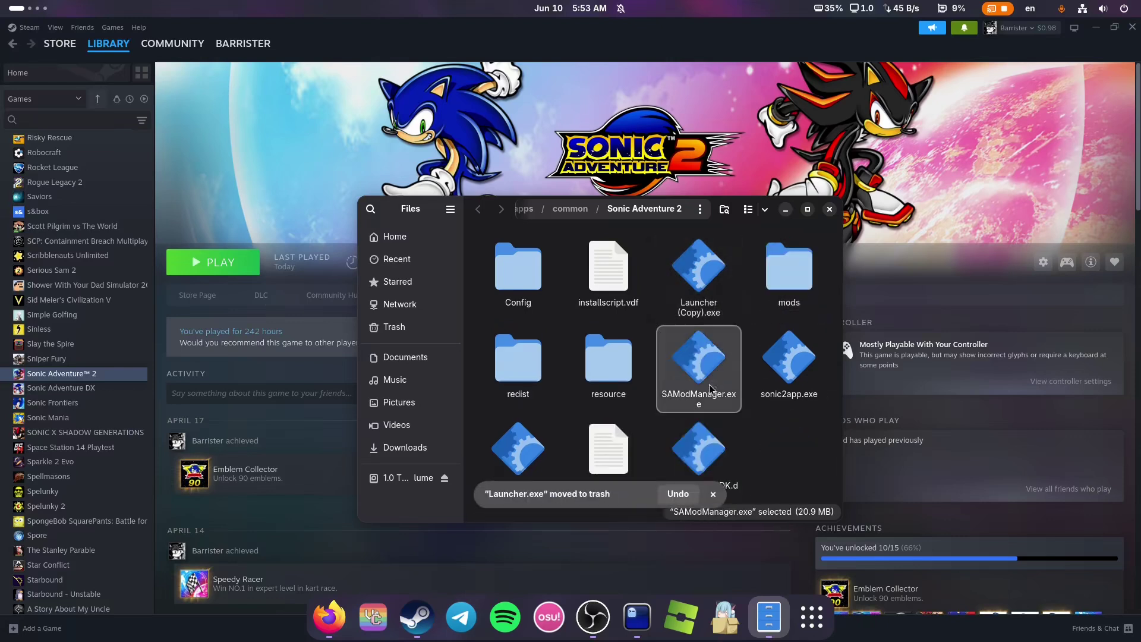
key("F2")
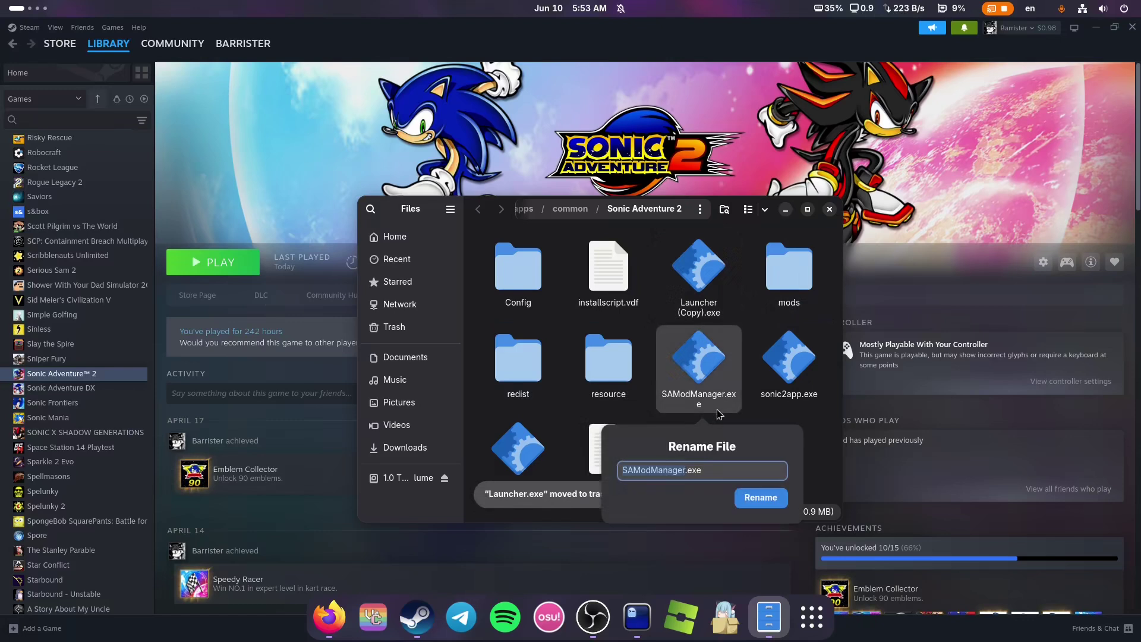
type("Launche")
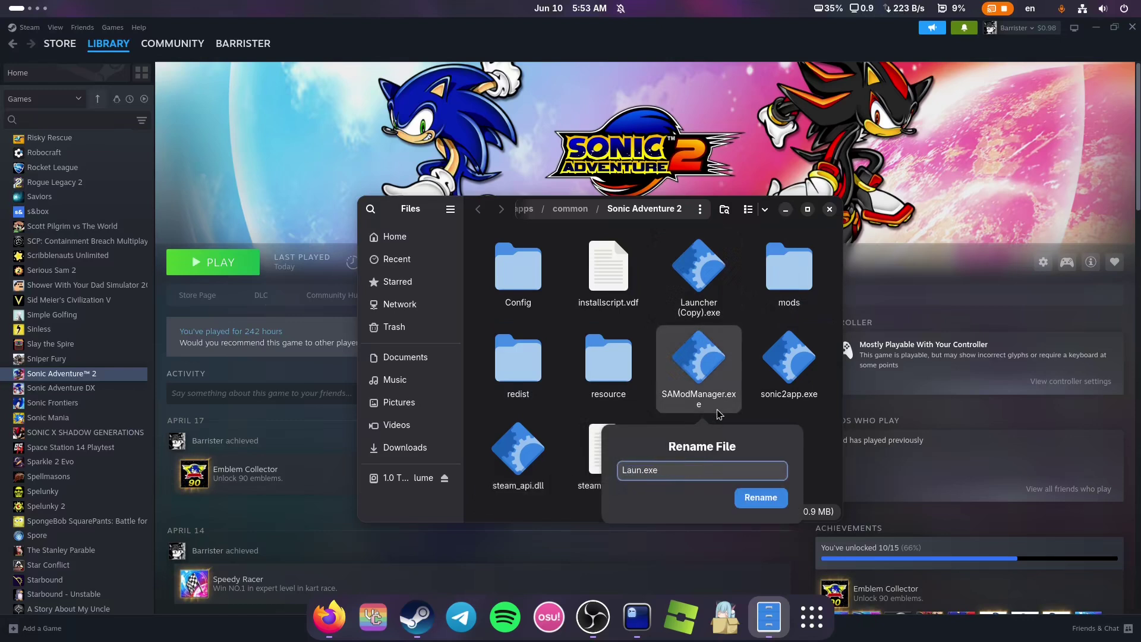
type("r")
key("Return")
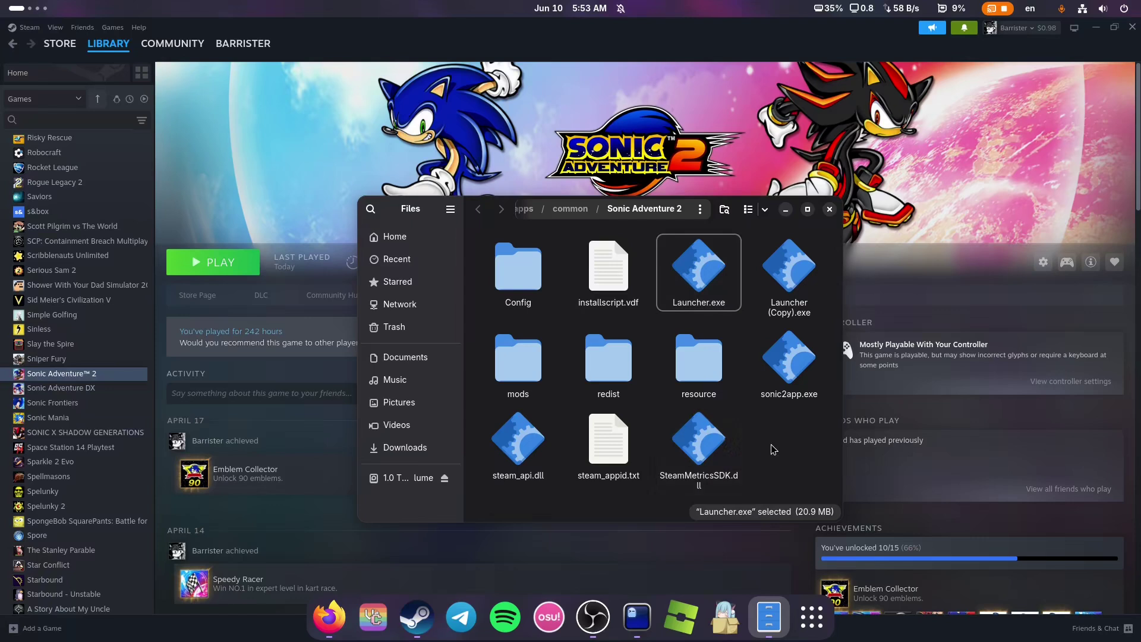
left_click(830, 210)
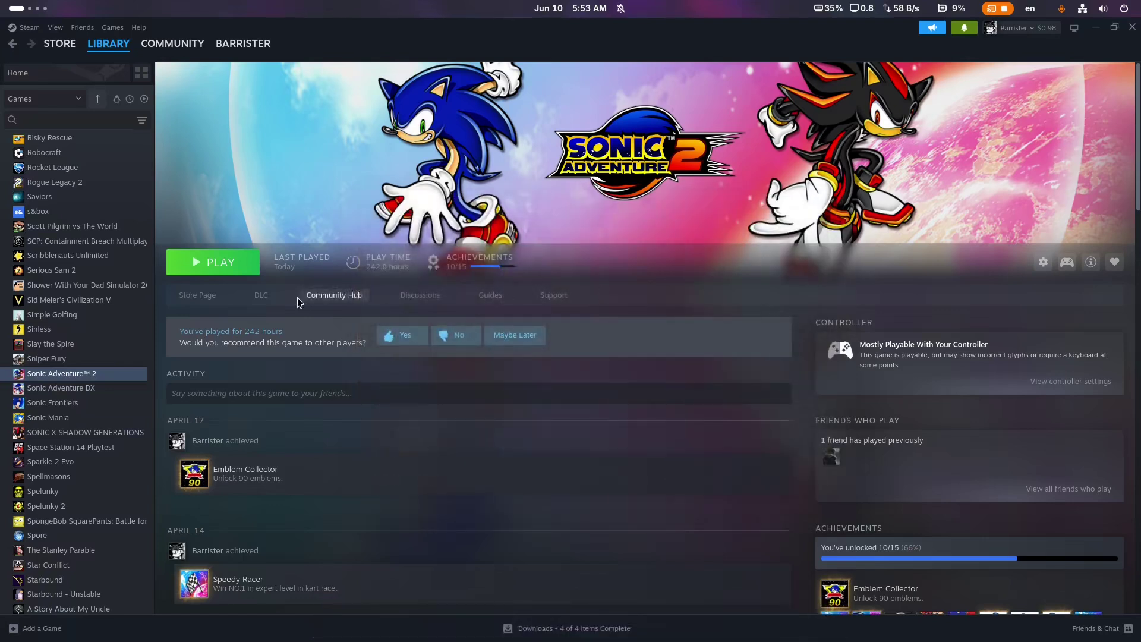
left_click(252, 273)
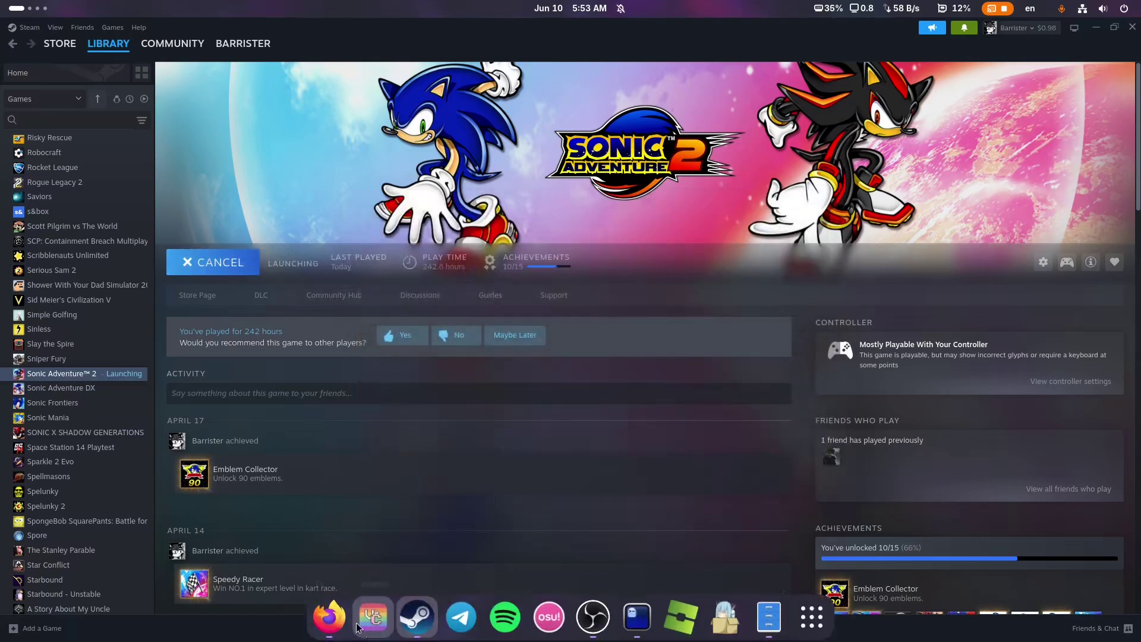
left_click(326, 615)
Download hatsune_soniku.rar from the Hatsune Sonikku! GameBanana page and open Downloads in Files
left_click(342, 30)
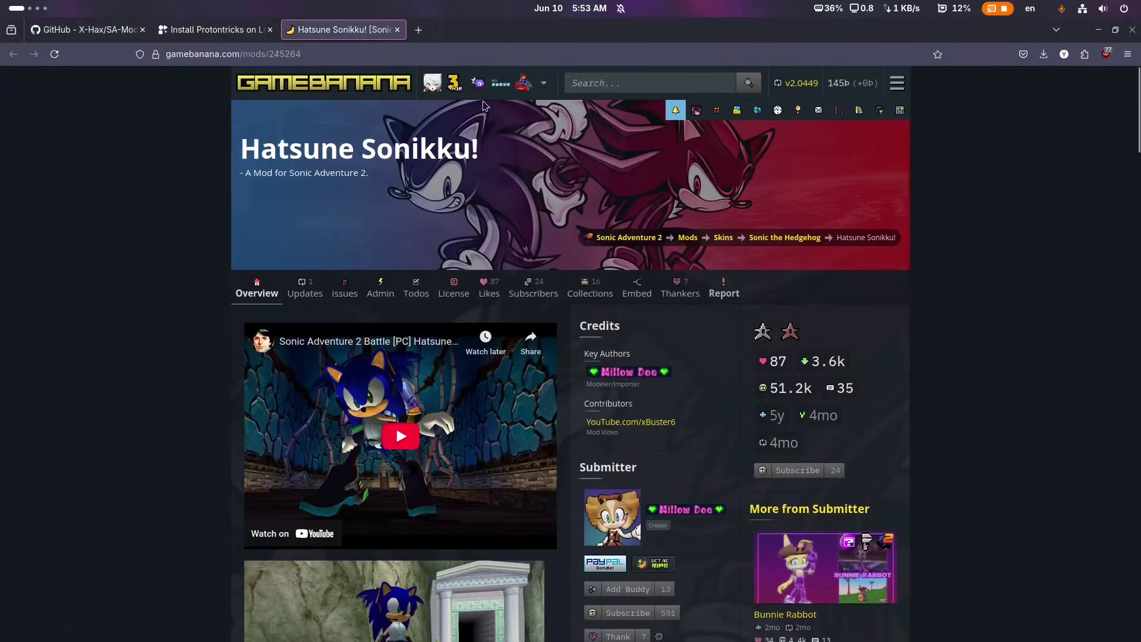
scroll(501, 353, "down", 10)
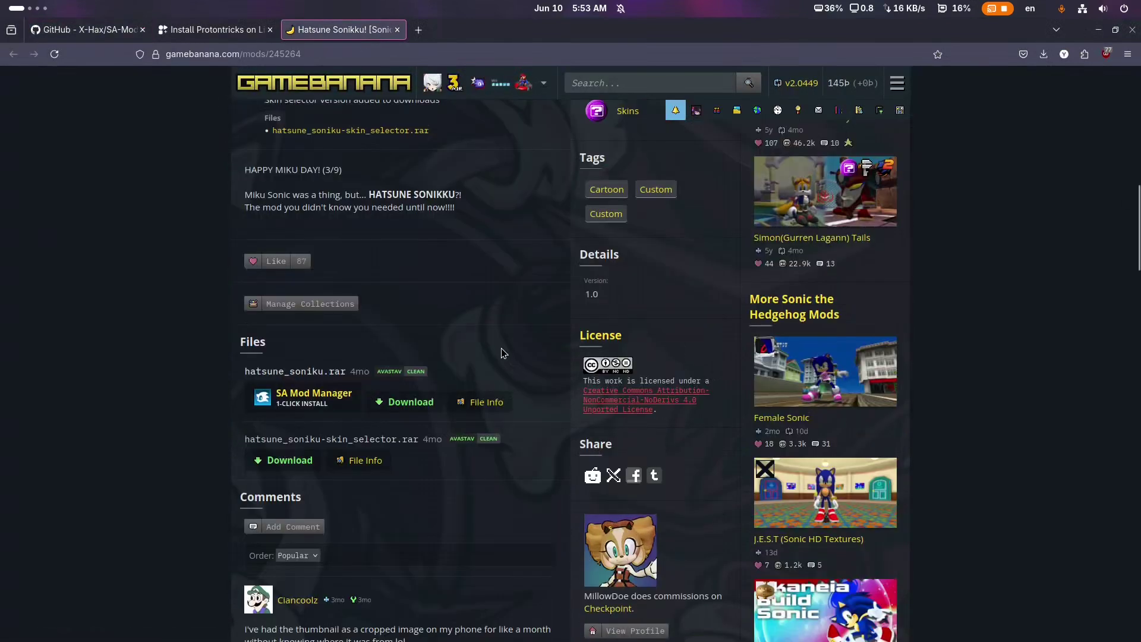
left_click(421, 410)
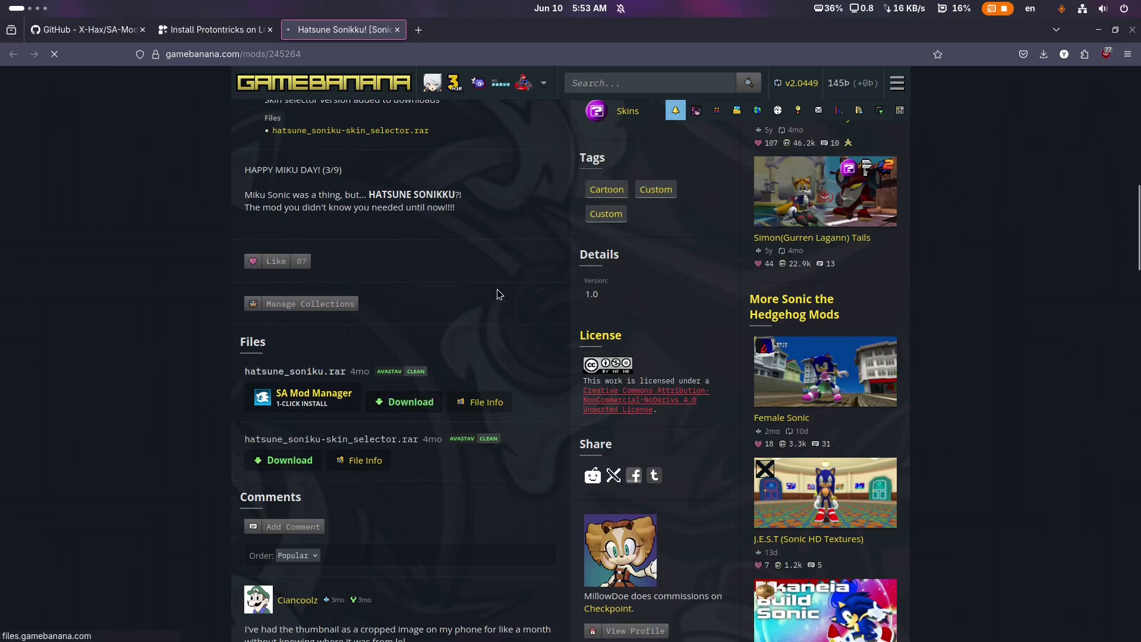
left_click(397, 29)
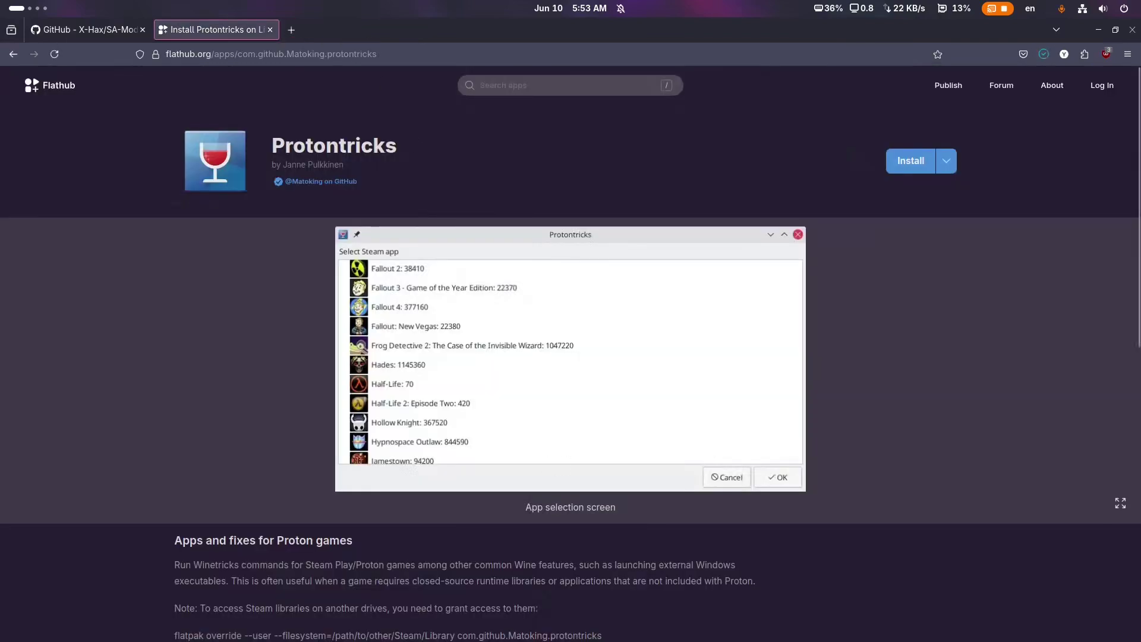
left_click(83, 29)
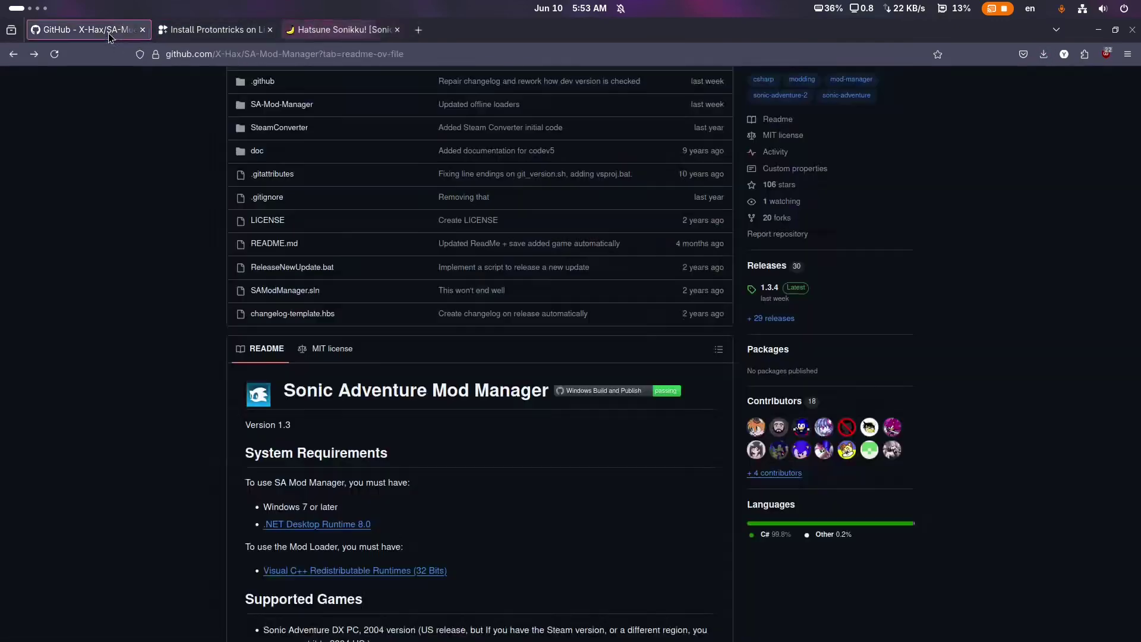
left_click(752, 628)
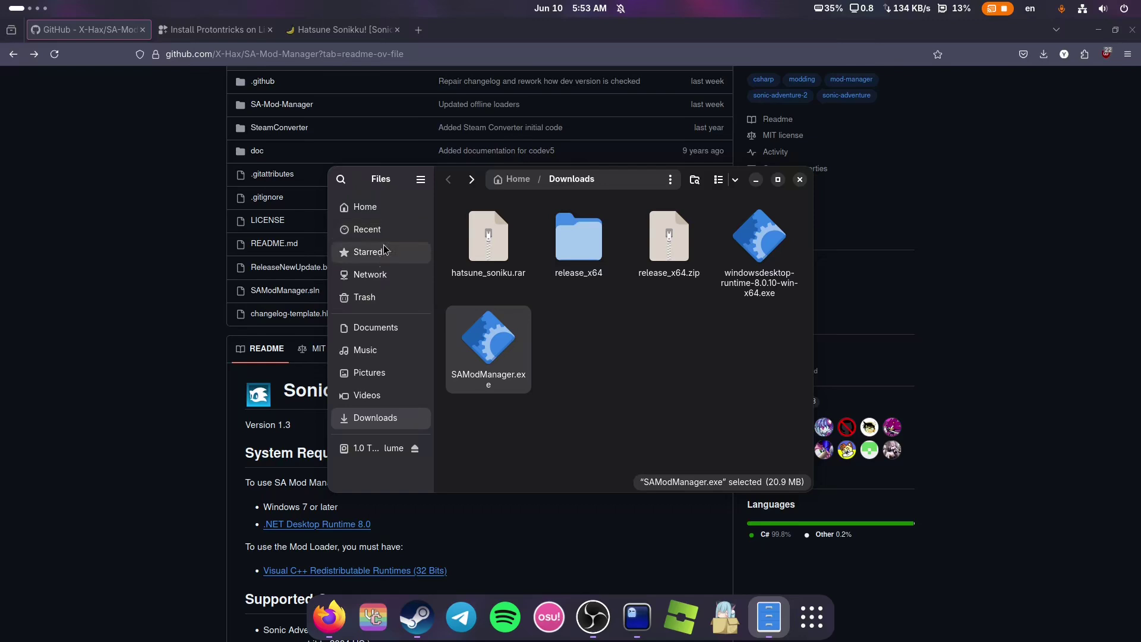
Extract hatsune_soniku.rar and place the Hatsune Soniku folder directly in Downloads
left_click(589, 356)
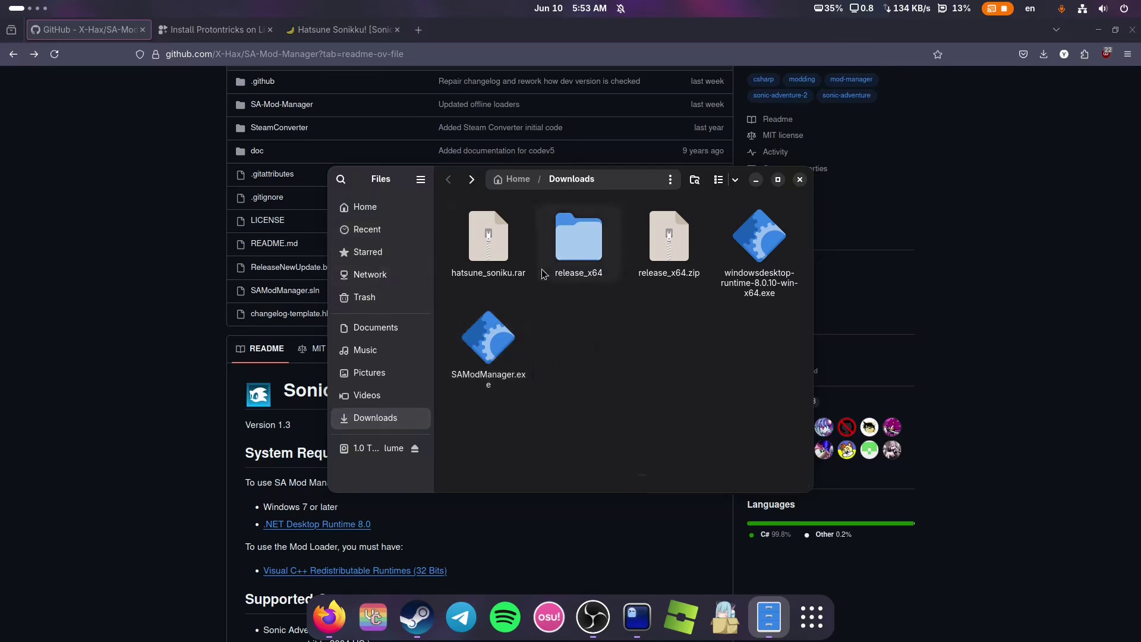
double_click(488, 254)
double_click(503, 252)
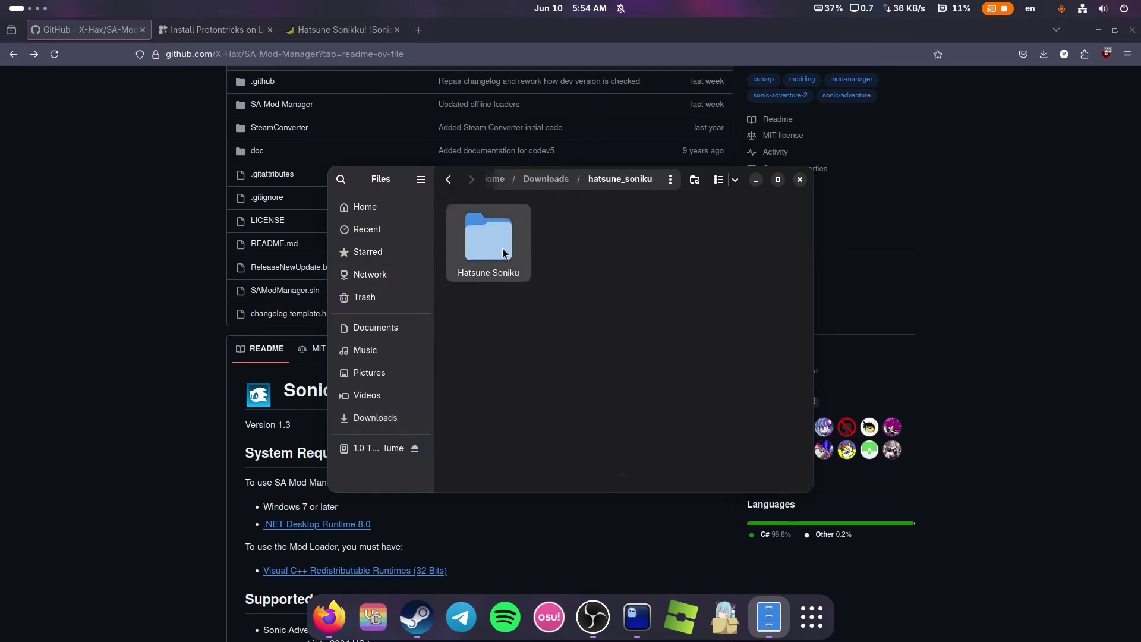
left_click(448, 179)
key("ctrl+v")
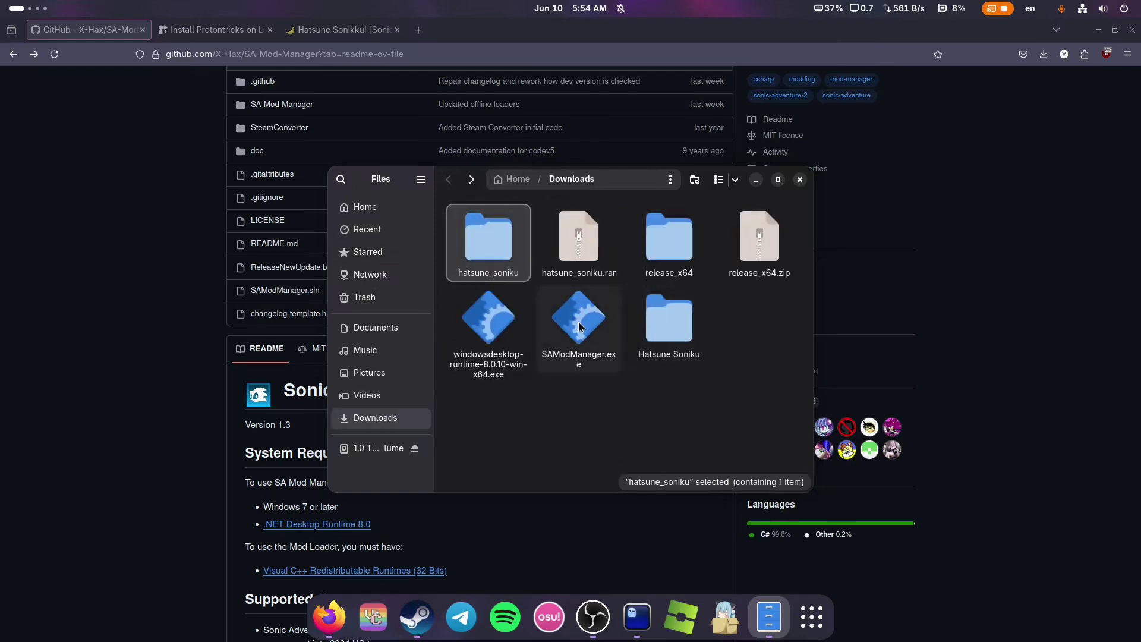
Trash every other item in Downloads, keeping only the Hatsune Soniku folder
left_click(580, 326, "shift")
key("Delete")
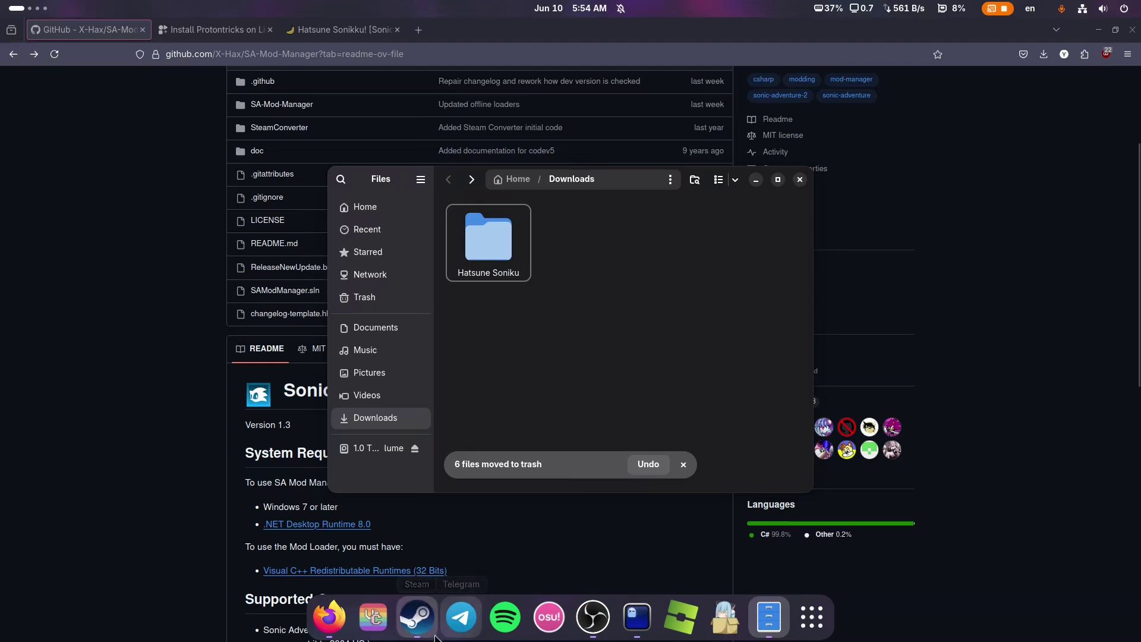
left_click(433, 627)
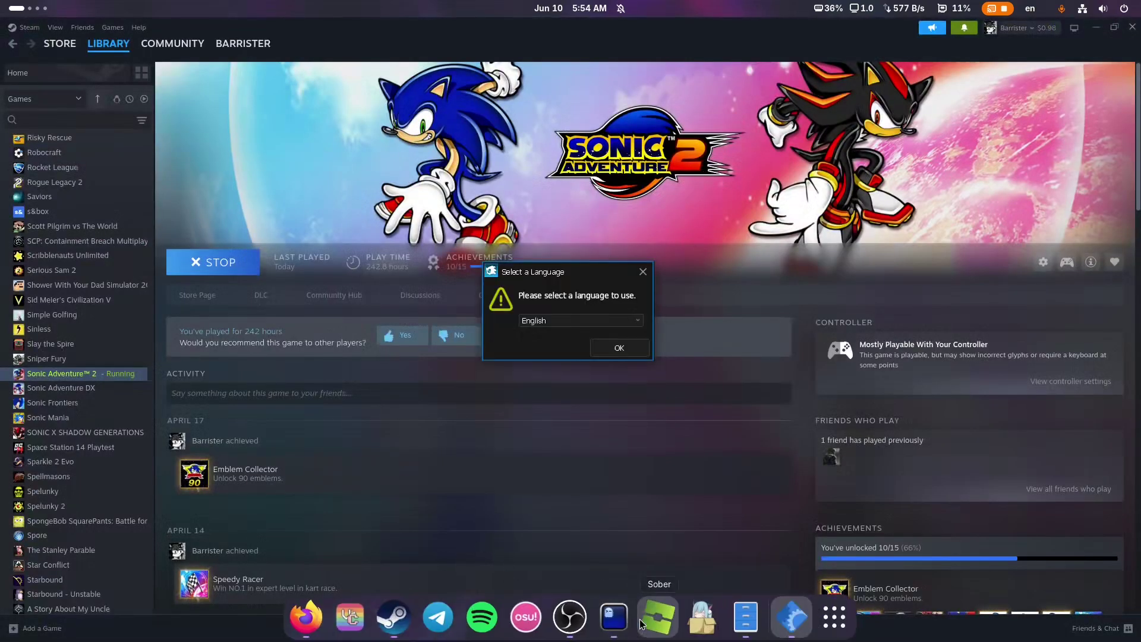
Confirm English as the game language and dismiss the SA Mod Manager welcome notes
left_click(620, 348)
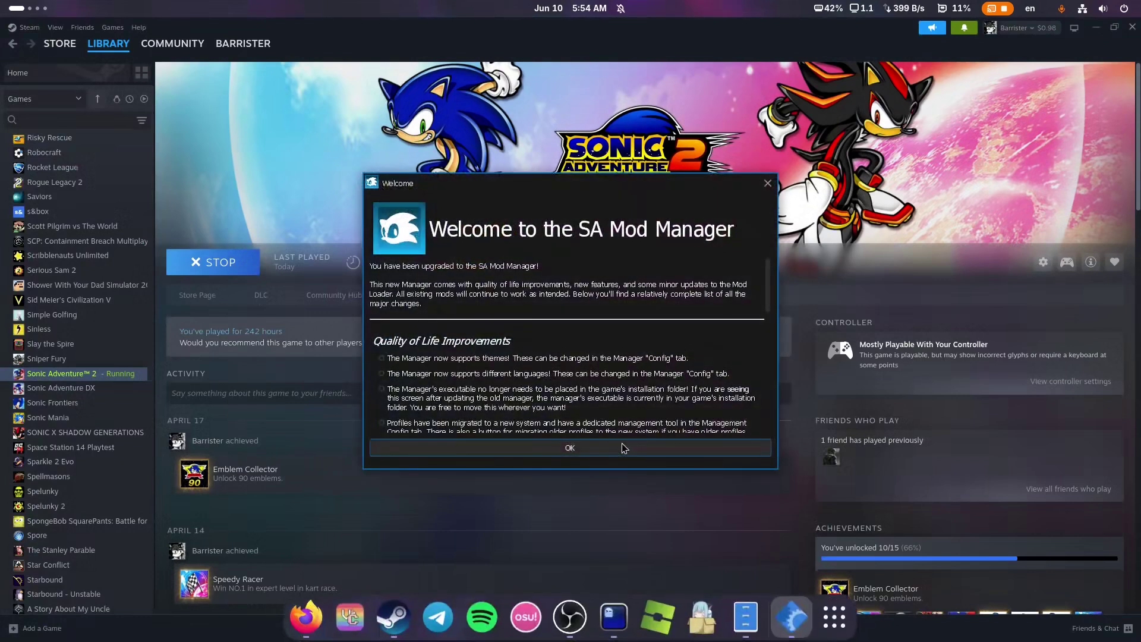
left_click(592, 447)
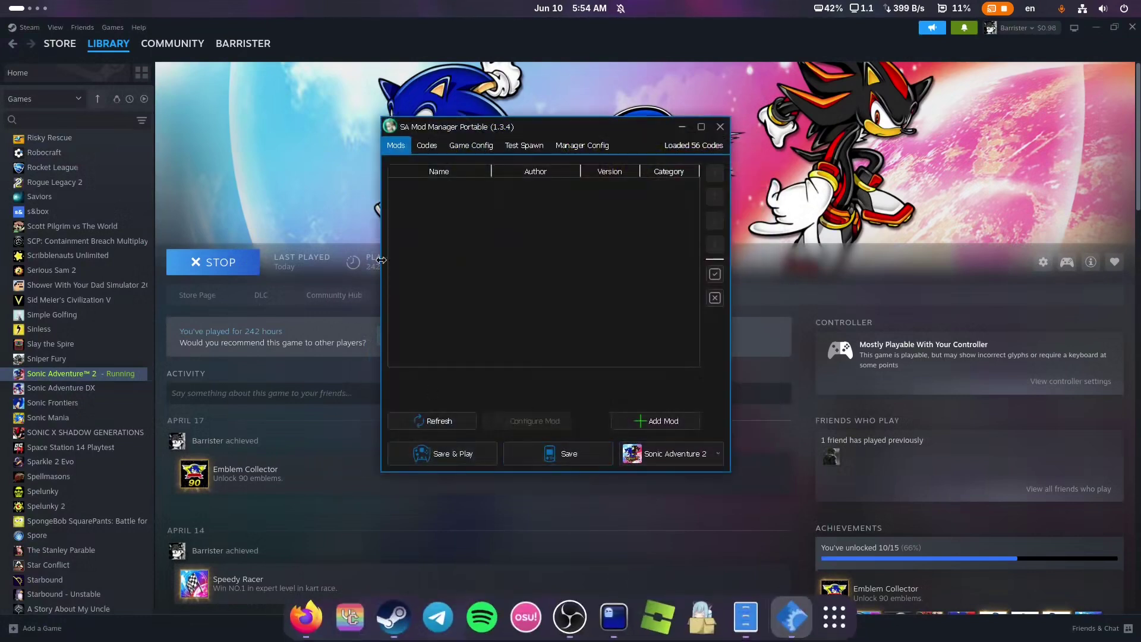
left_click(471, 145)
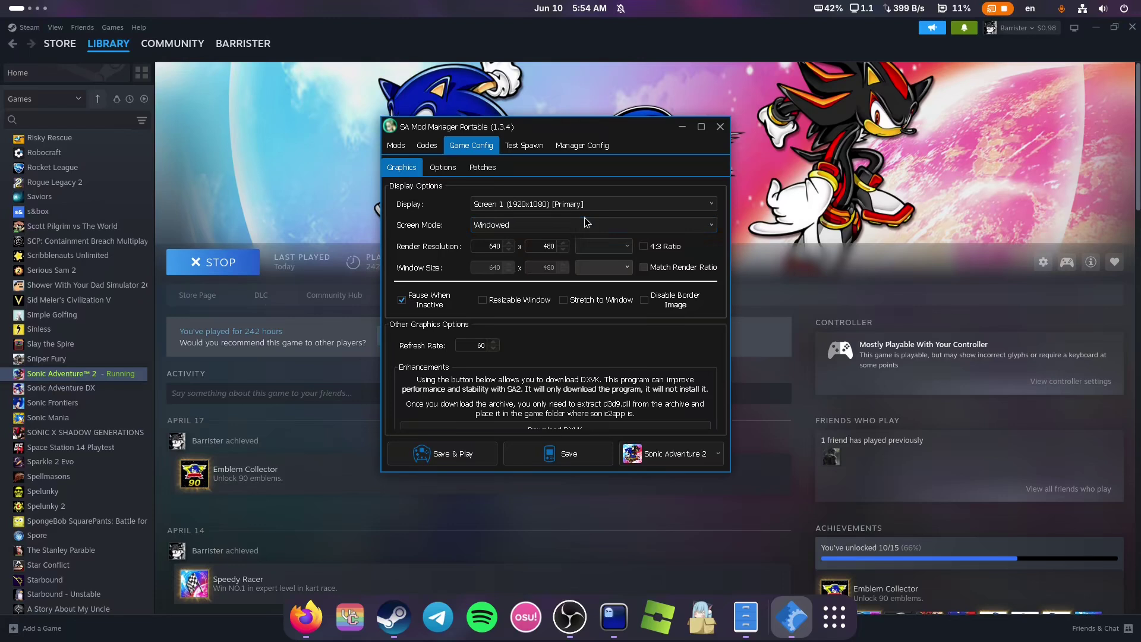
left_click_drag(469, 126, 699, 136)
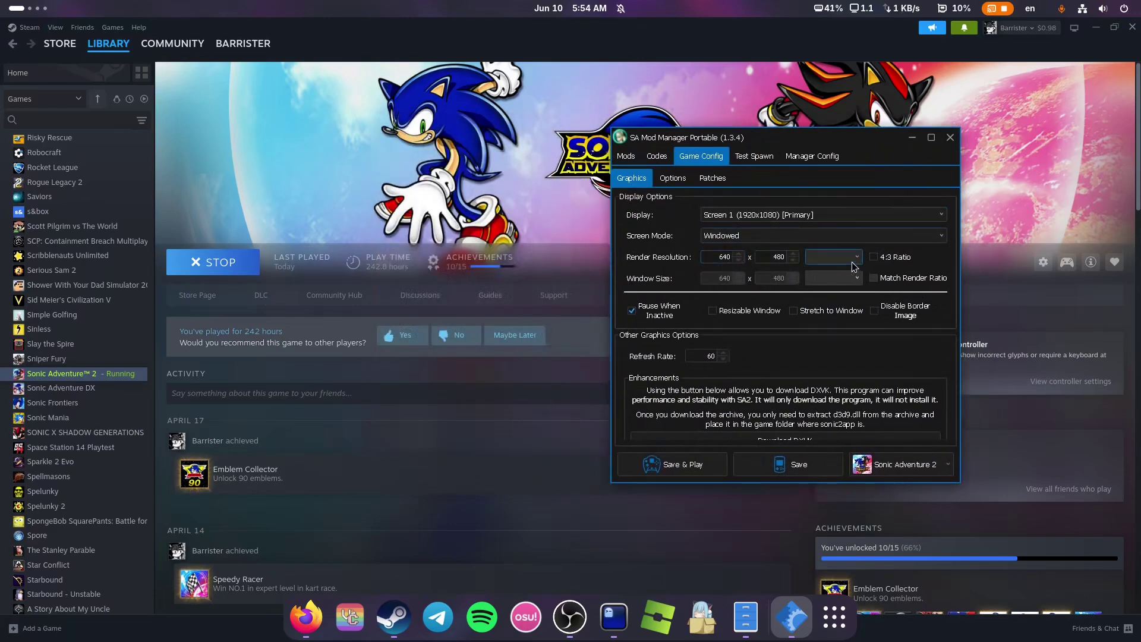
Set Exclusive Fullscreen, Native render resolution, 4:3 ratio, and turn off Pause When Inactive
left_click(800, 237)
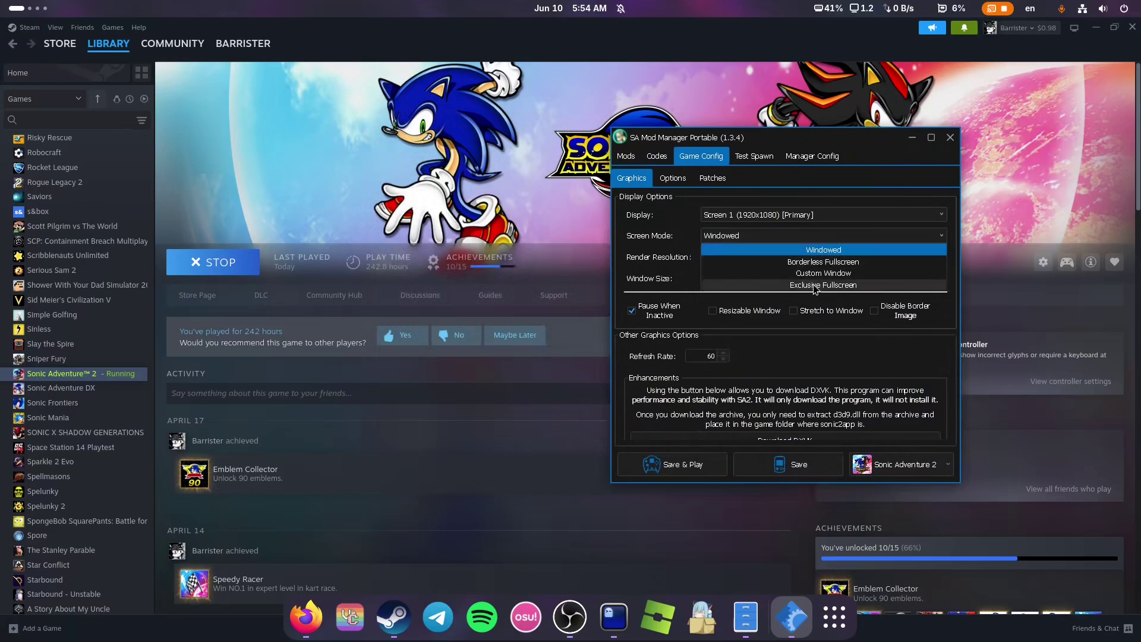
left_click(812, 286)
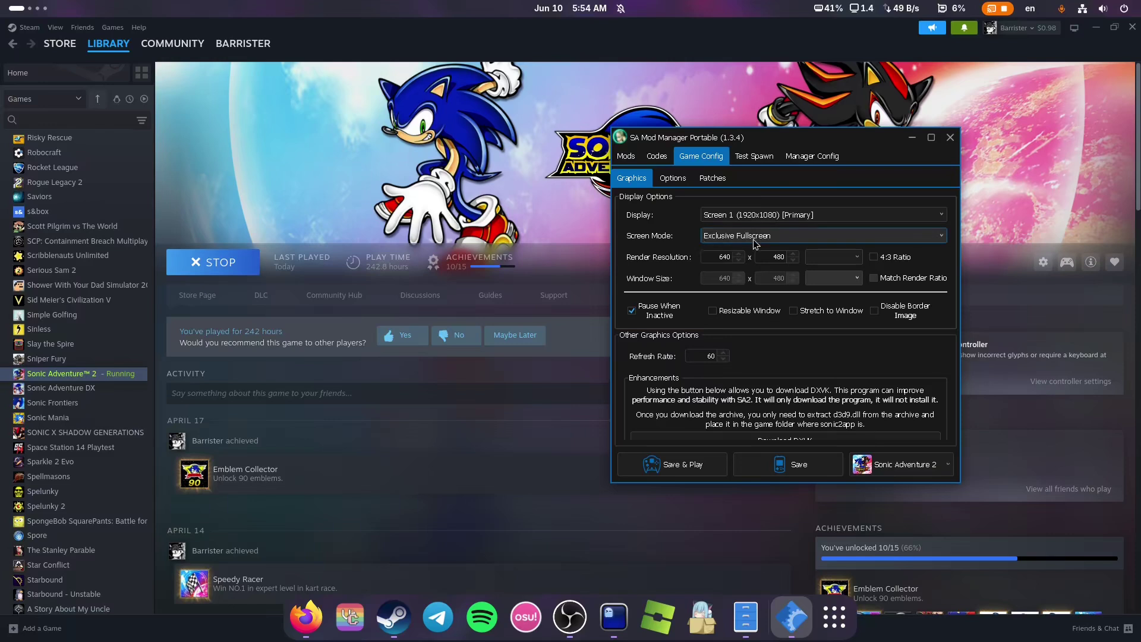
left_click(847, 263)
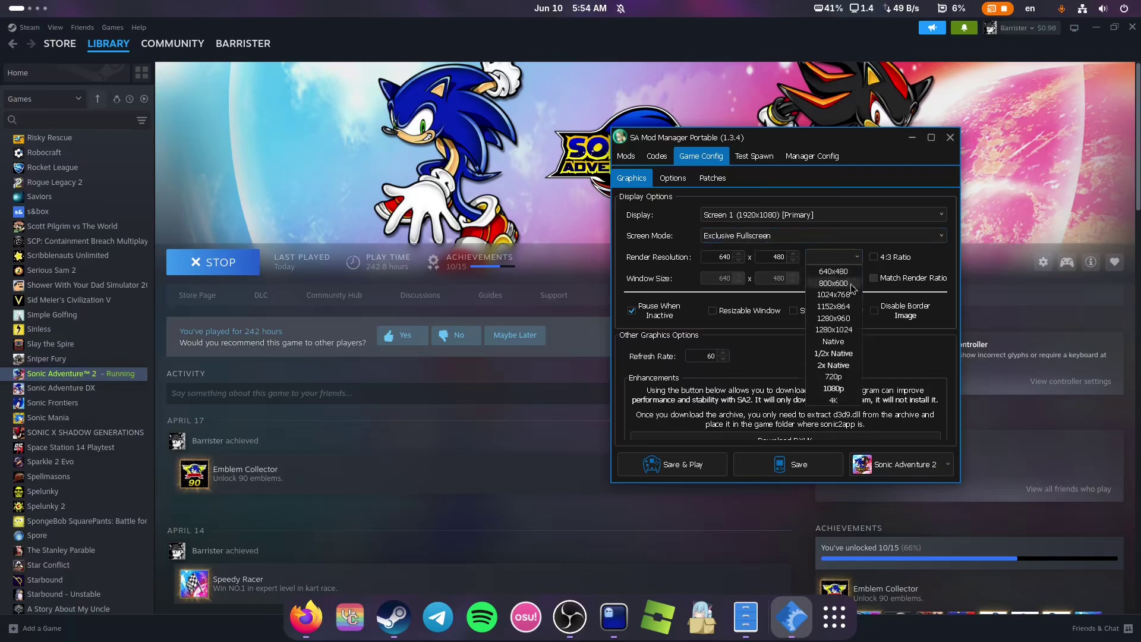
left_click(860, 318)
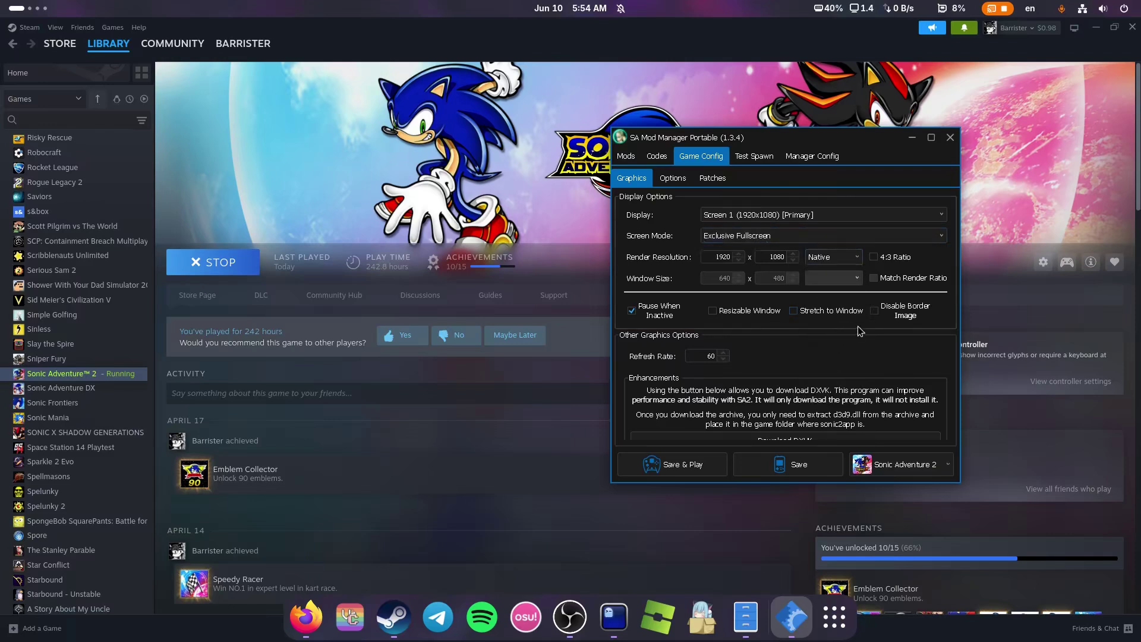
left_click(874, 257)
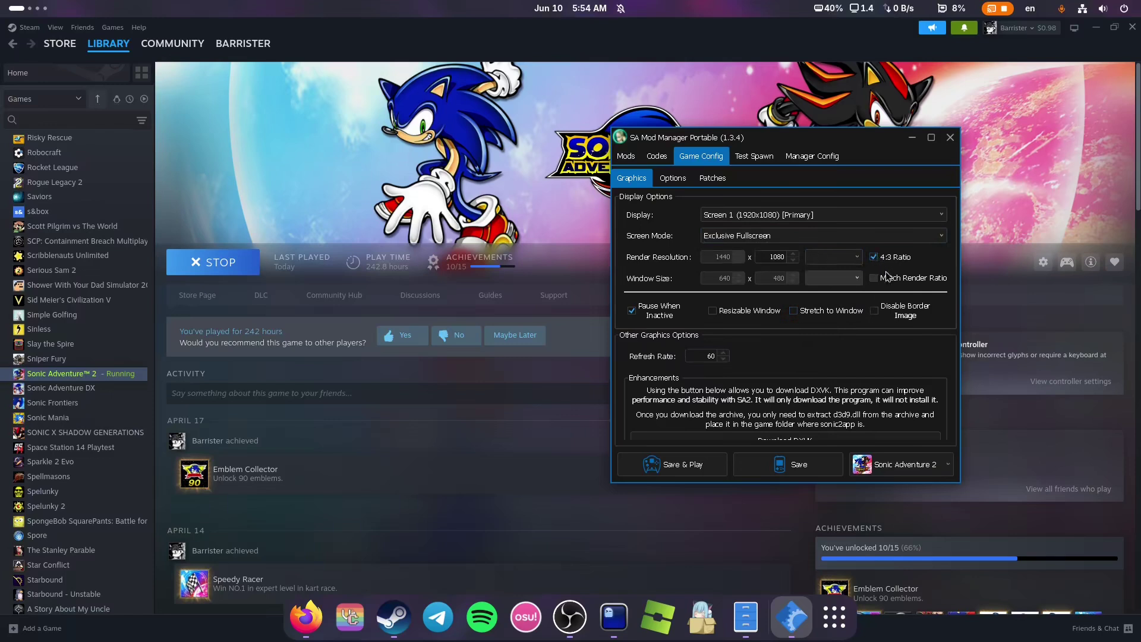
left_click(632, 310)
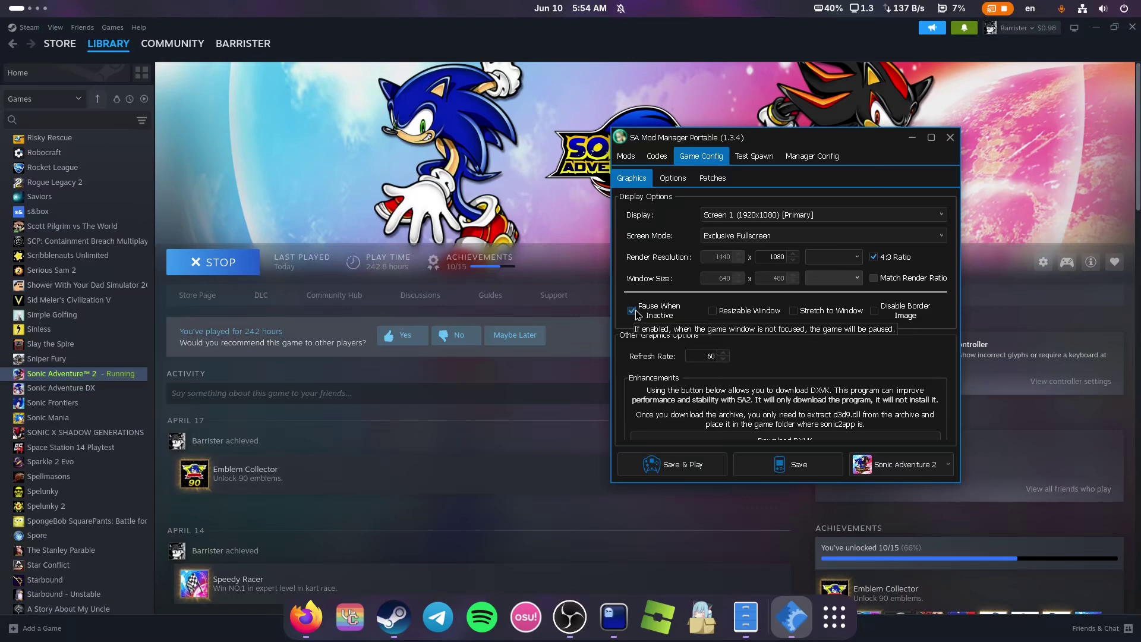
left_click(634, 311)
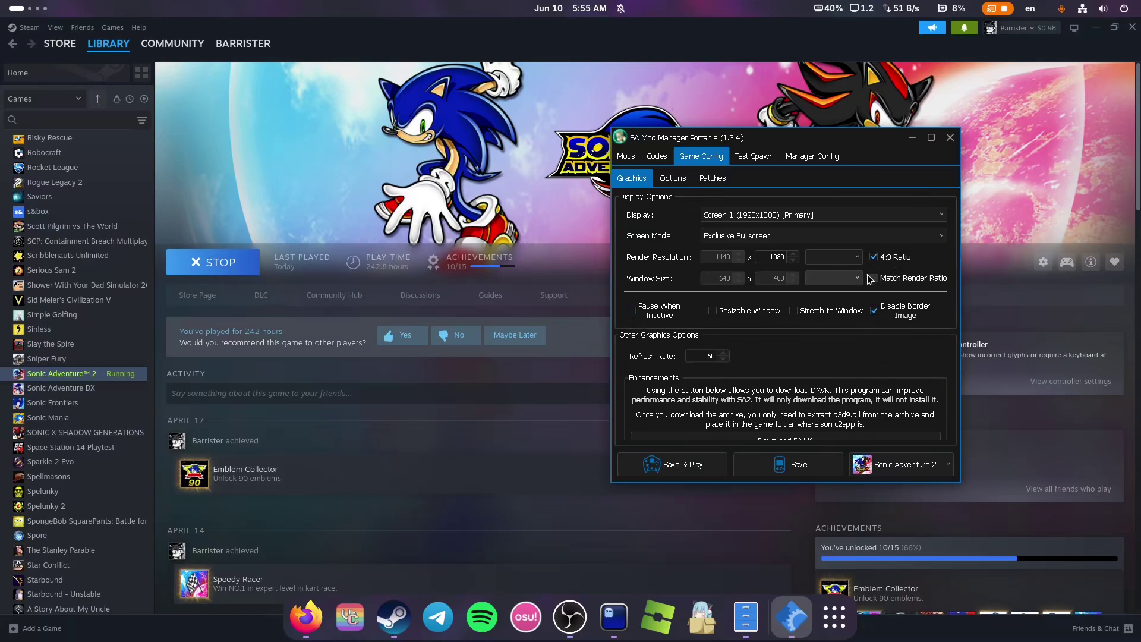
On the Mods list, begin adding a new mod using the 'Installing from a folder' option
left_click(626, 156)
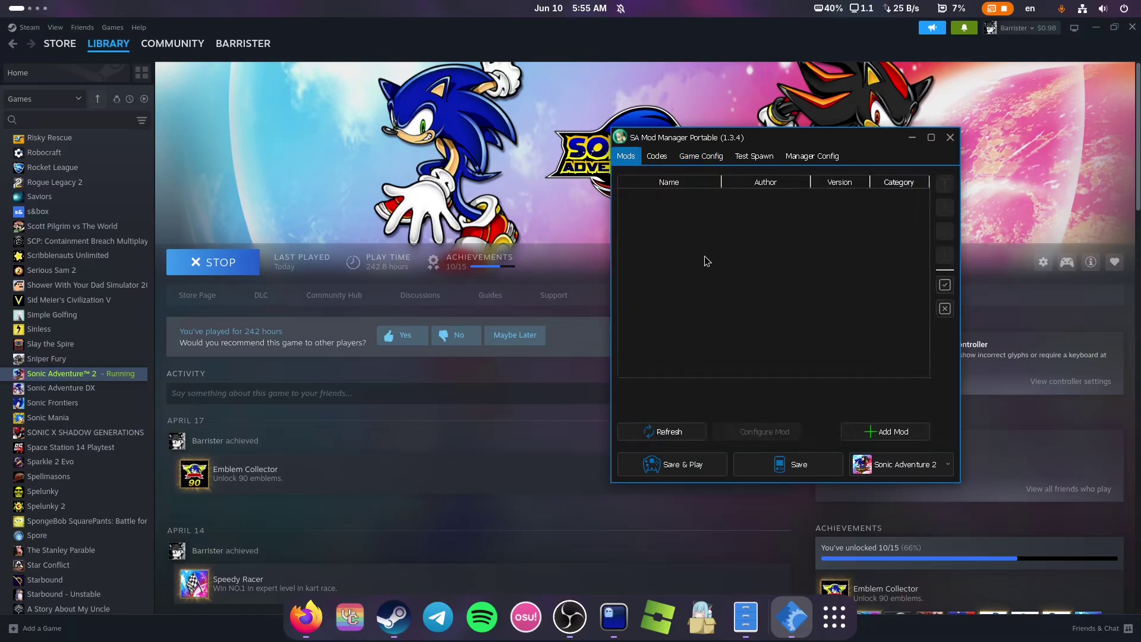
left_click(906, 438)
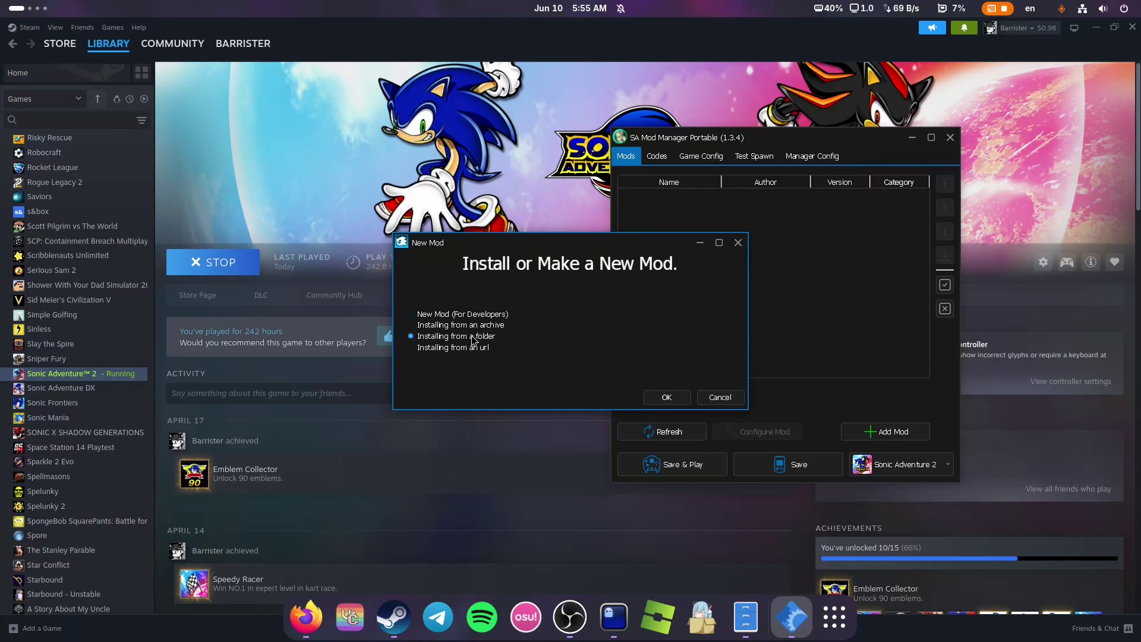
left_click(667, 397)
left_click(643, 203)
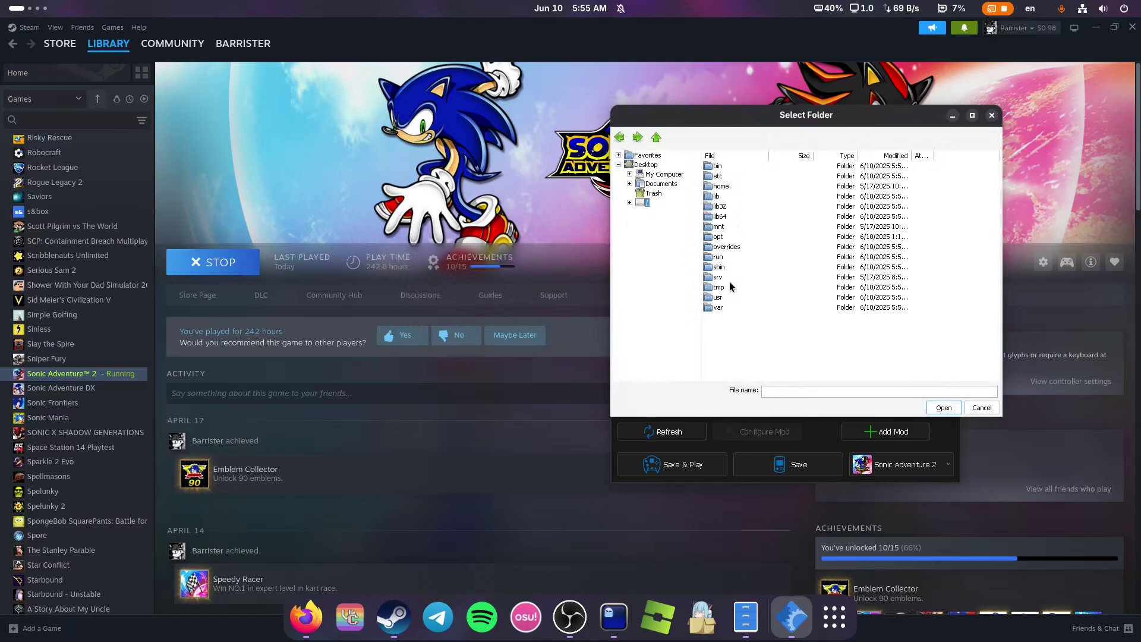
Install the Hatsune Soniku mod from its folder in Downloads
left_click(722, 187)
double_click(723, 187)
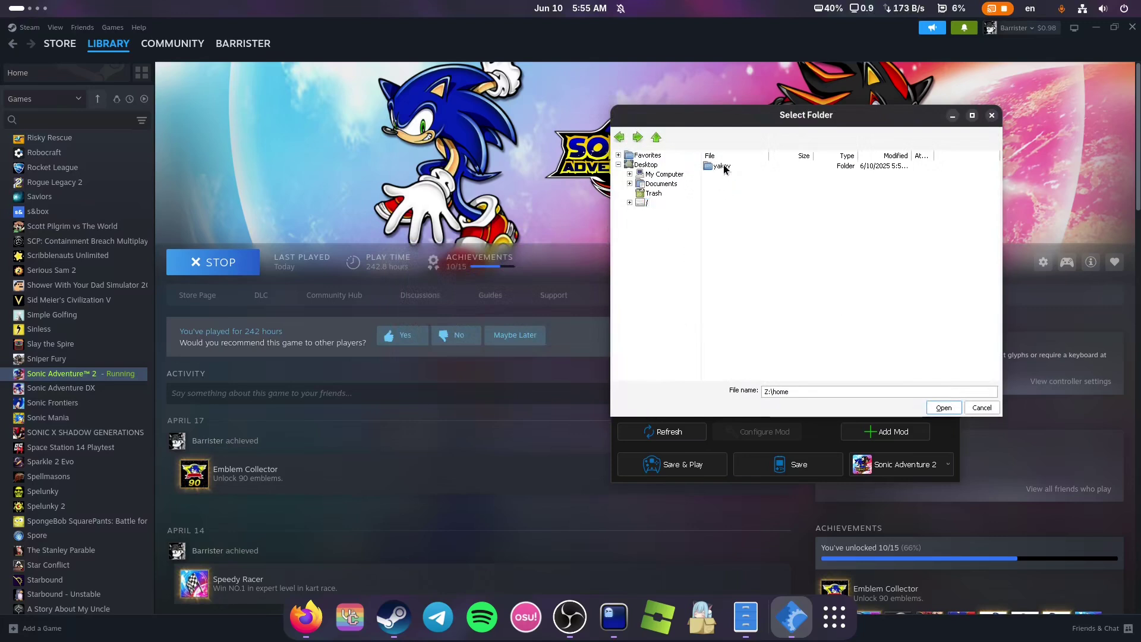
double_click(723, 167)
double_click(729, 197)
left_click(737, 167)
left_click(944, 408)
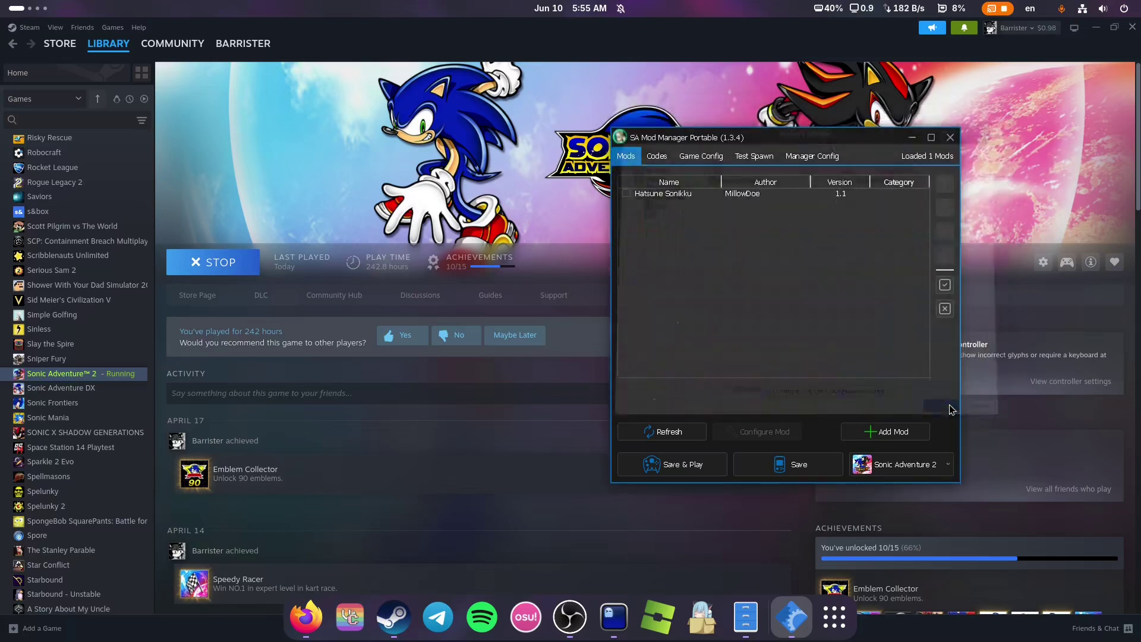